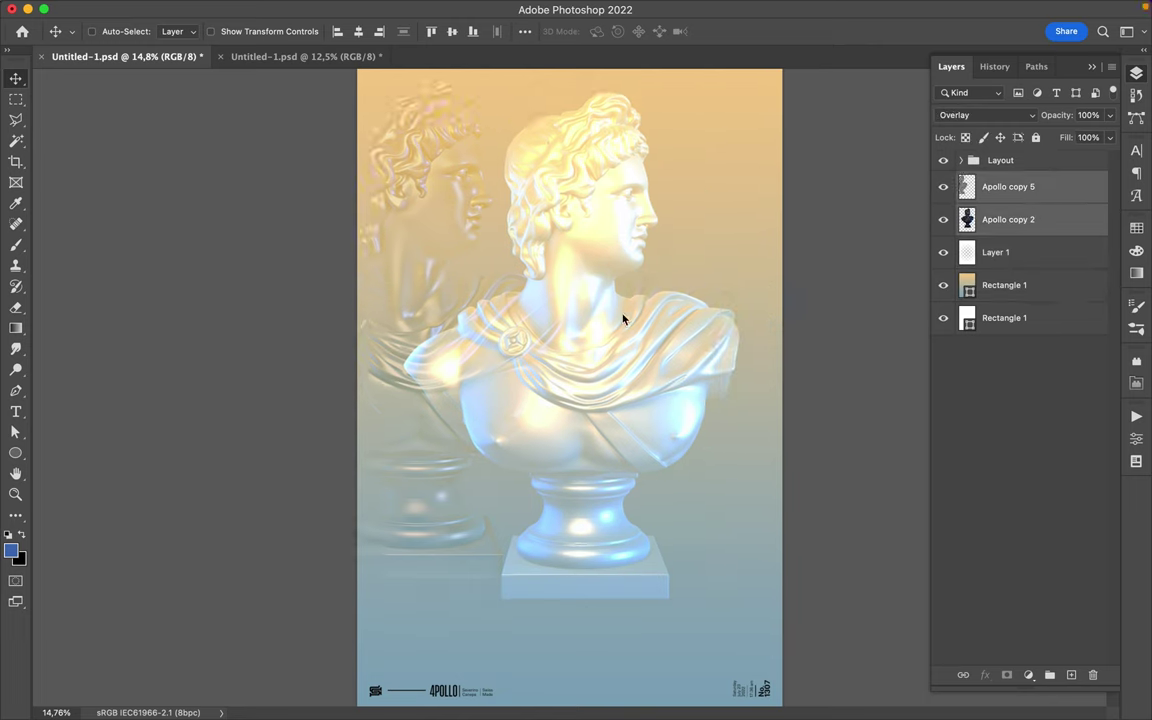
Select the Apollo copy 5 and Apollo copy 2 bust layers and nudge them up and left.
left_click(476, 85)
left_click(1008, 187)
left_click(1008, 219, "shift")
left_click_drag(612, 395, 604, 375)
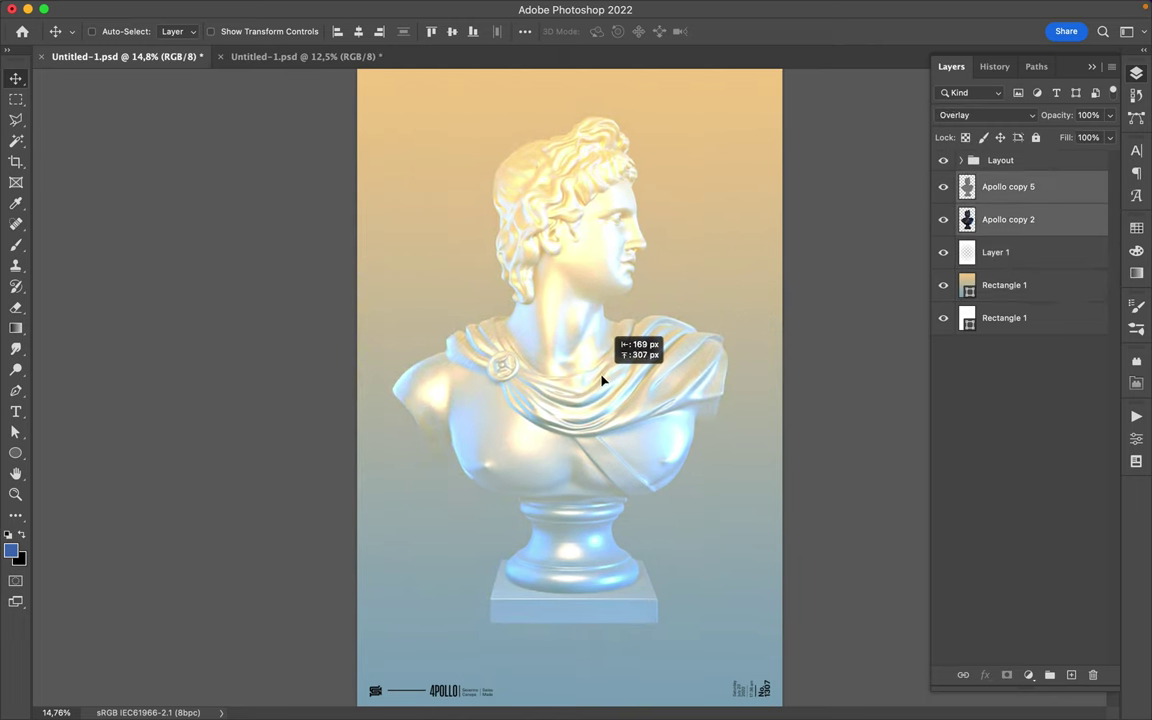
On a new Layer 2, paint white fog with fog brush 16, keeping Normal blending.
key("b")
key("super+shift+alt+n")
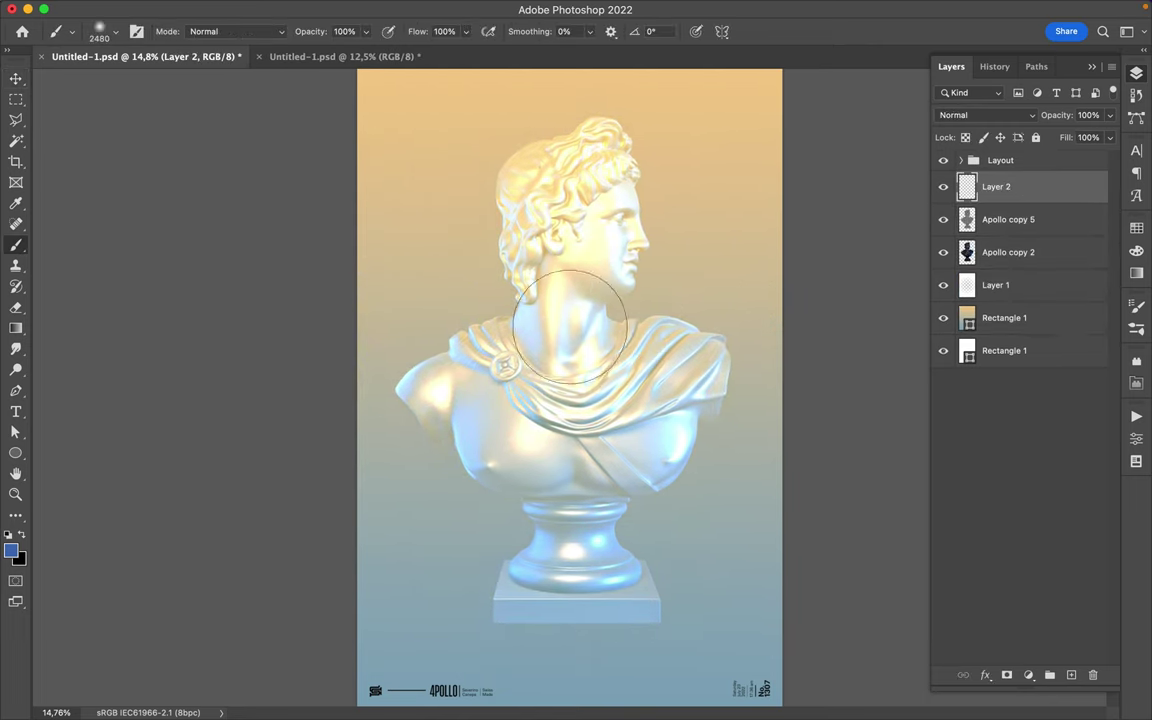
right_click(609, 329)
left_click(720, 422)
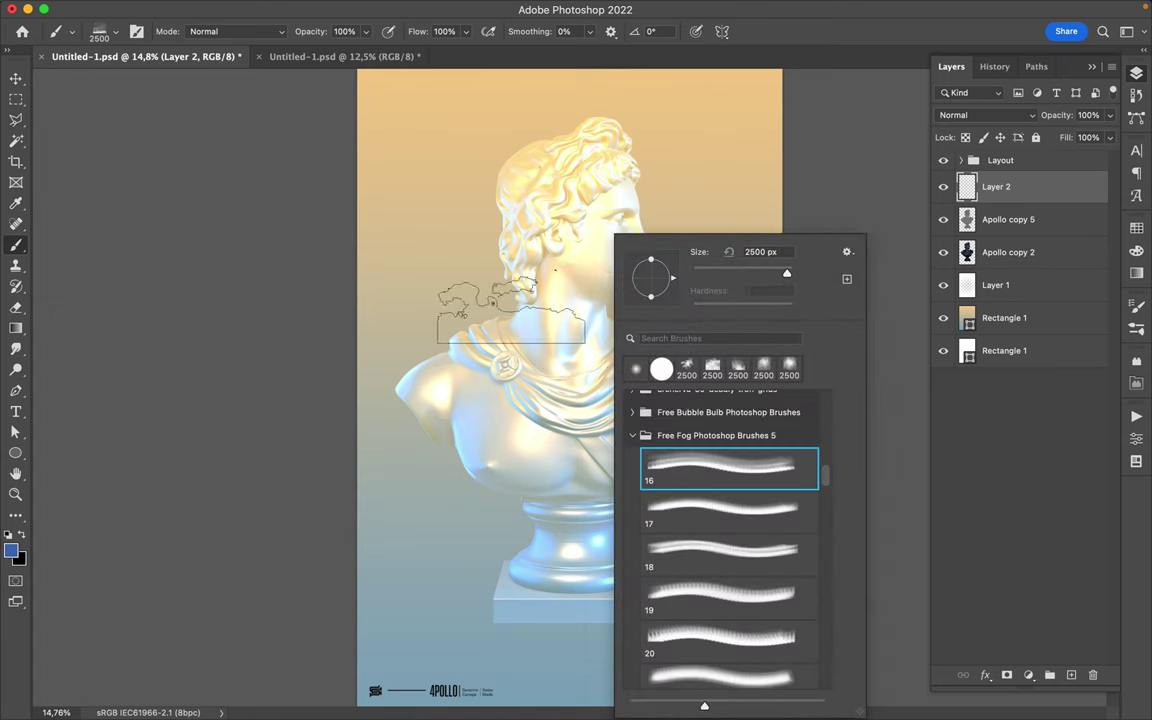
key("Escape")
key("v")
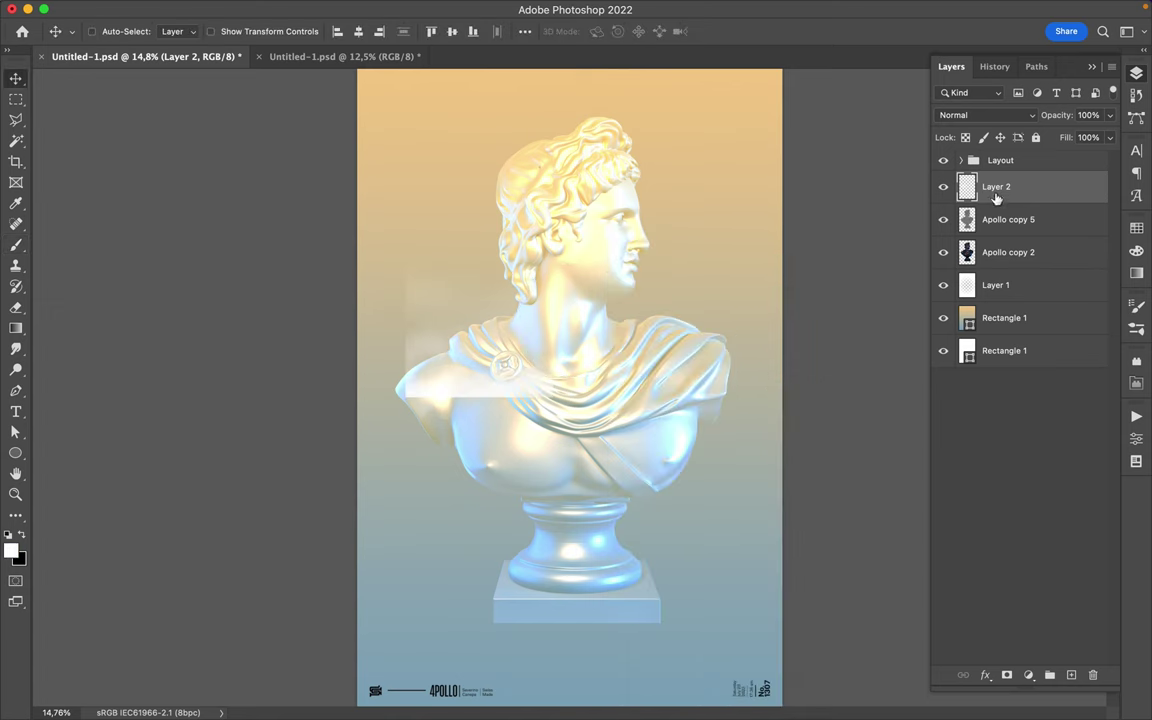
left_click(985, 115)
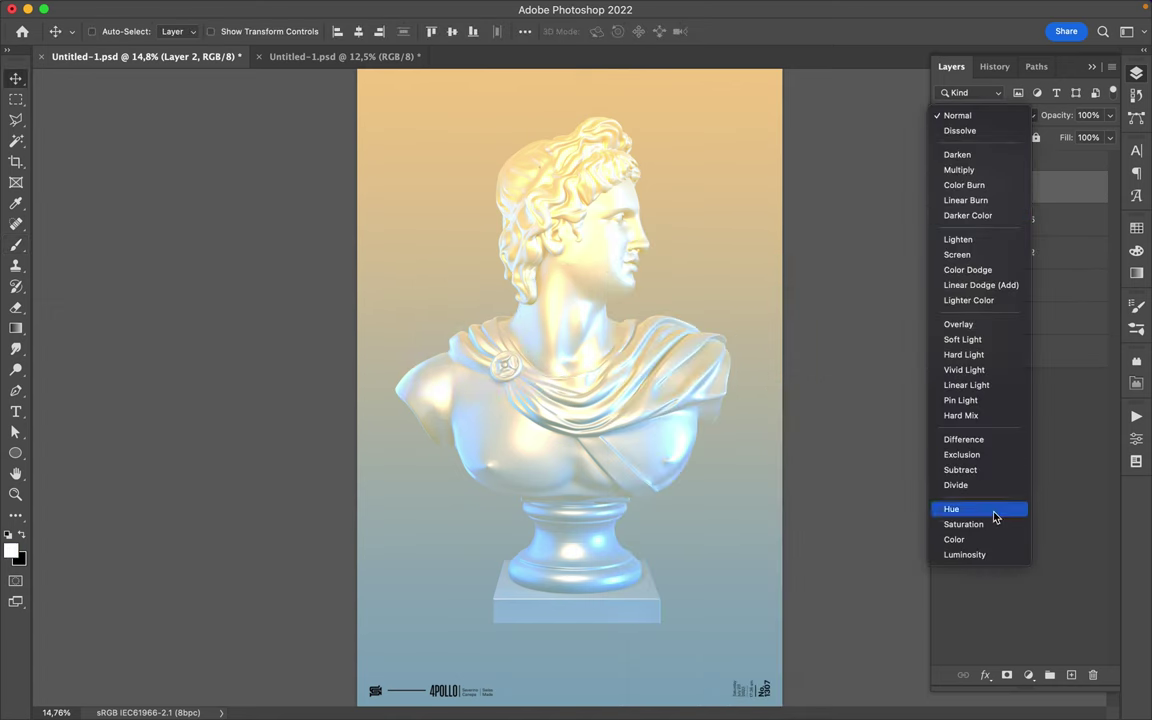
key("Escape")
Go to pexels.com and search for 'cloud' photos.
type("pexels.com")
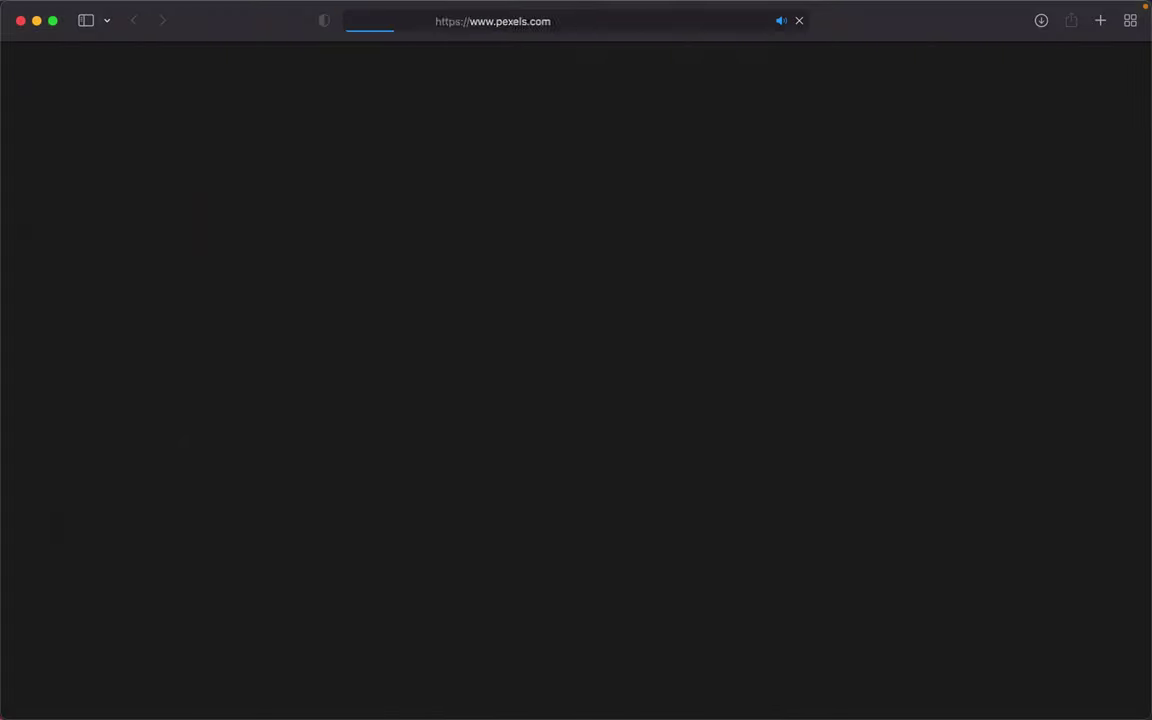
key("Return")
left_click(550, 299)
type("cloud")
key("Return")
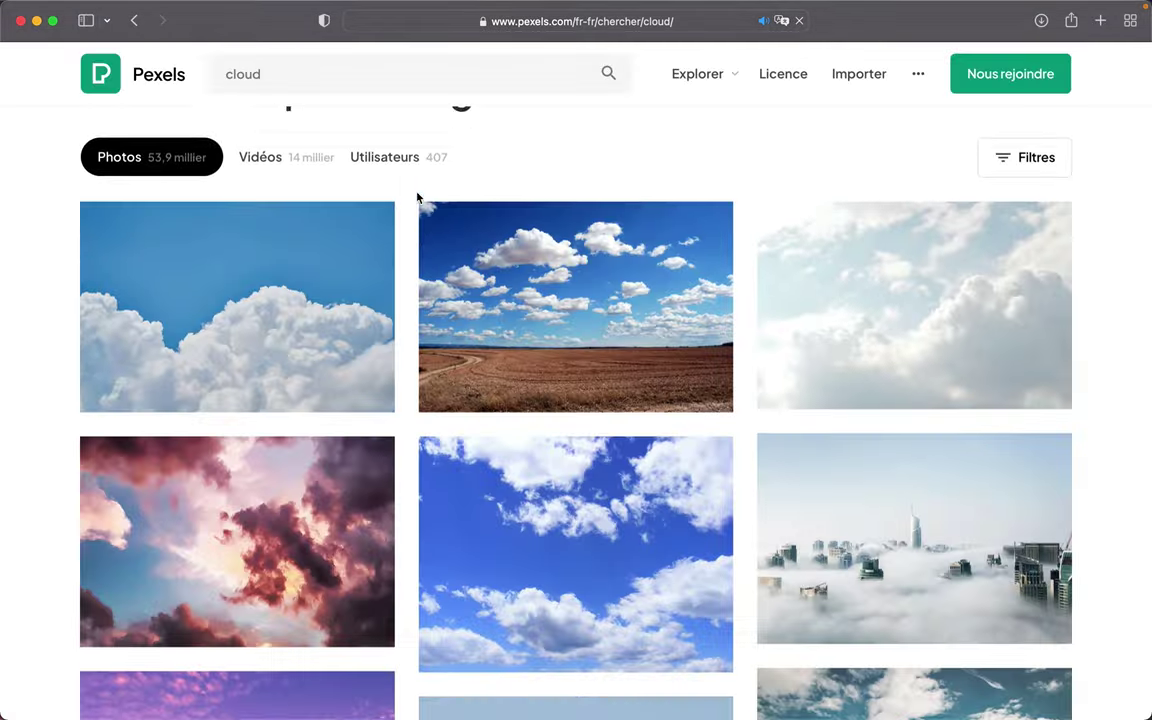
Download the clouds photo pexels-pixabay-531767.jpg and open it in Photoshop.
left_click(237, 306)
left_click(977, 134)
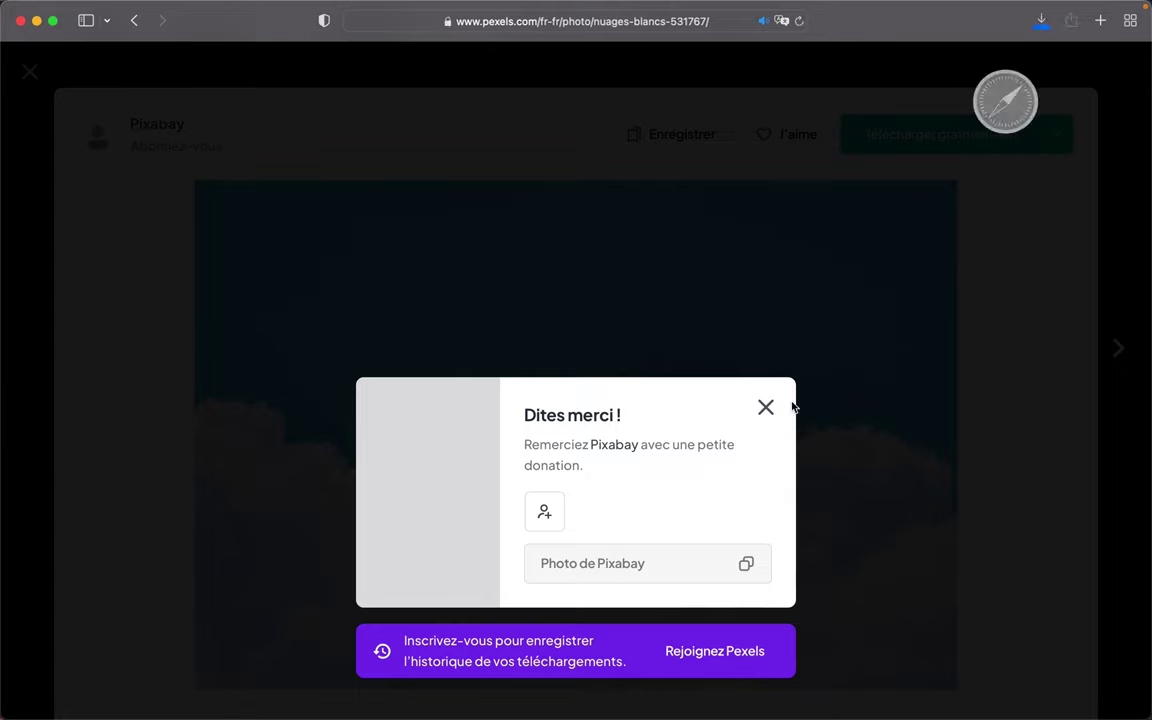
left_click(764, 406)
left_click(1118, 99)
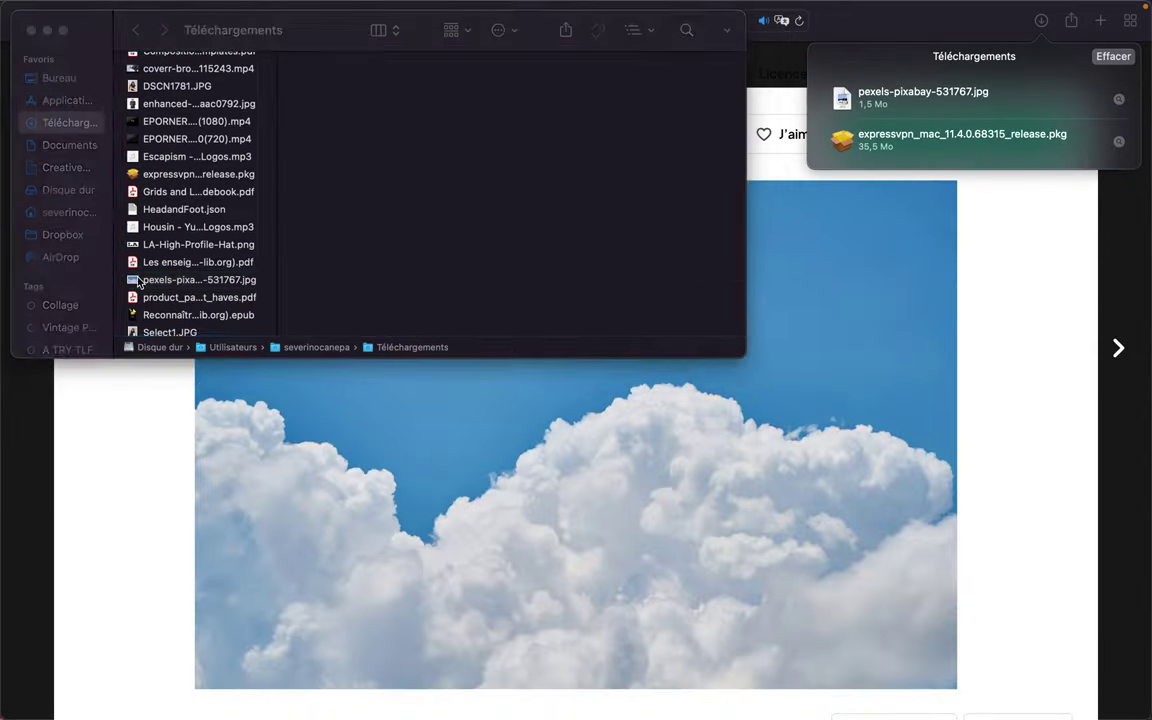
left_click(532, 694)
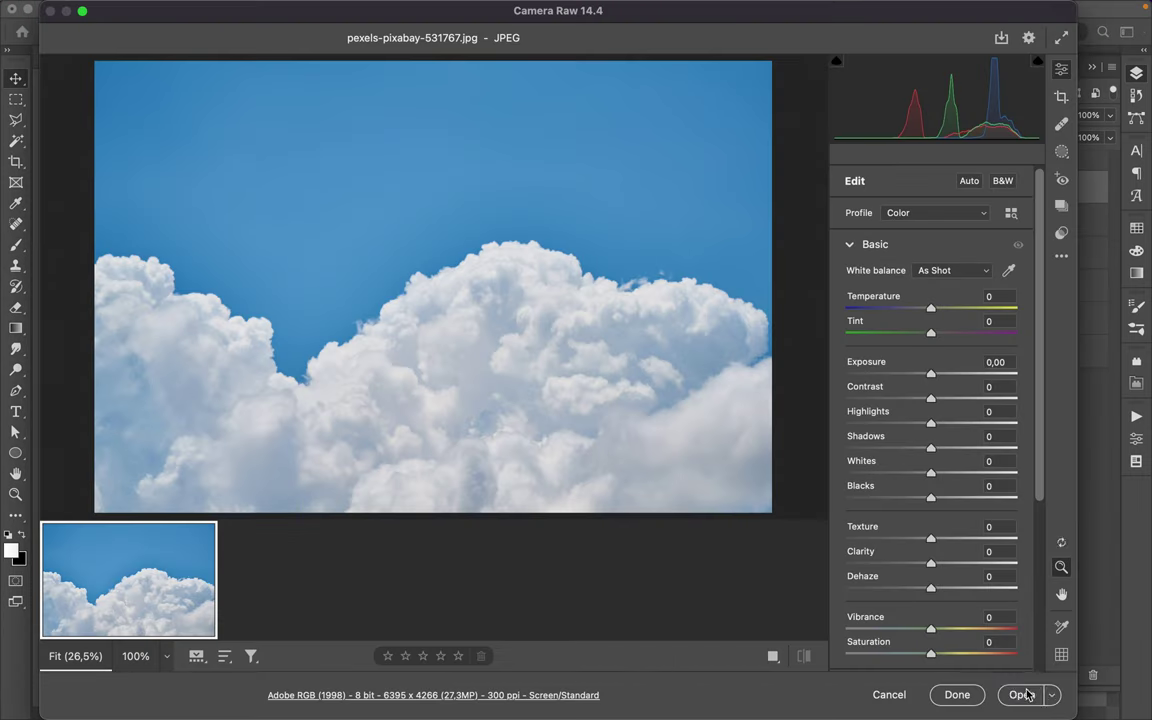
Open the cloud image from Camera Raw, close the unused Untitled document, and drag the clouds into the poster.
left_click(1026, 694)
left_click(258, 56)
left_click(540, 293)
left_click(1093, 166)
left_click_drag(1093, 170, 1035, 220)
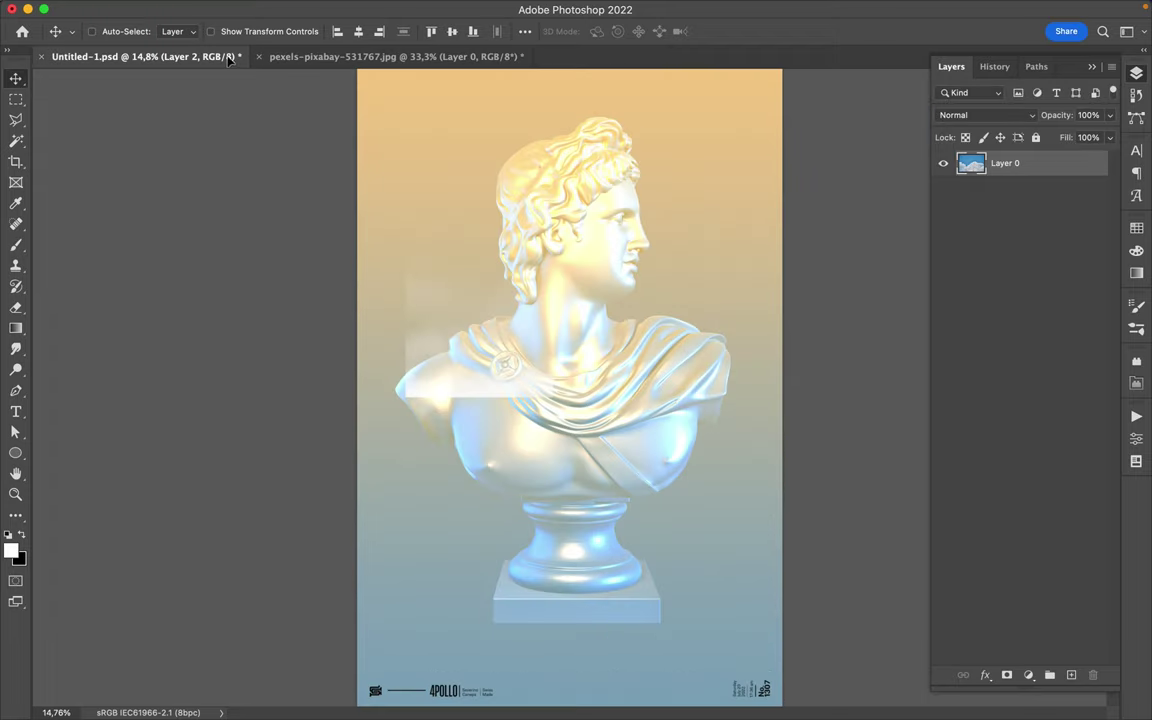
Set the cloud layer to Lighter Color and place it around the bust's shoulders.
left_click(985, 115)
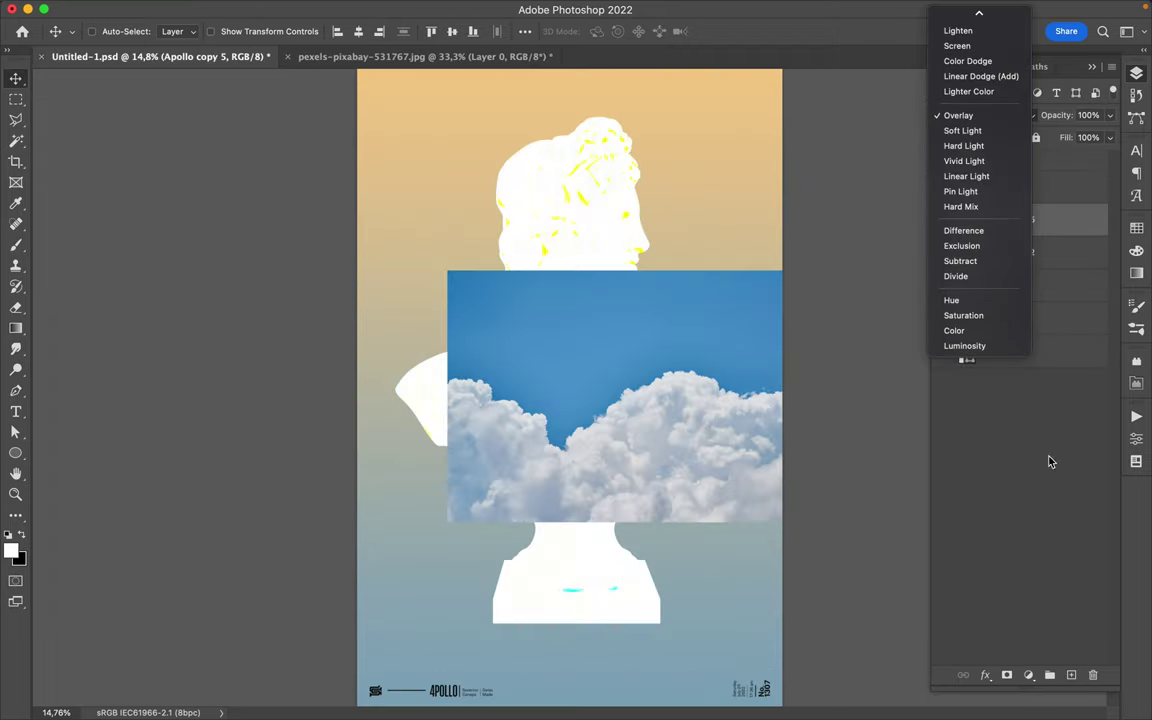
left_click(996, 186)
left_click(985, 115)
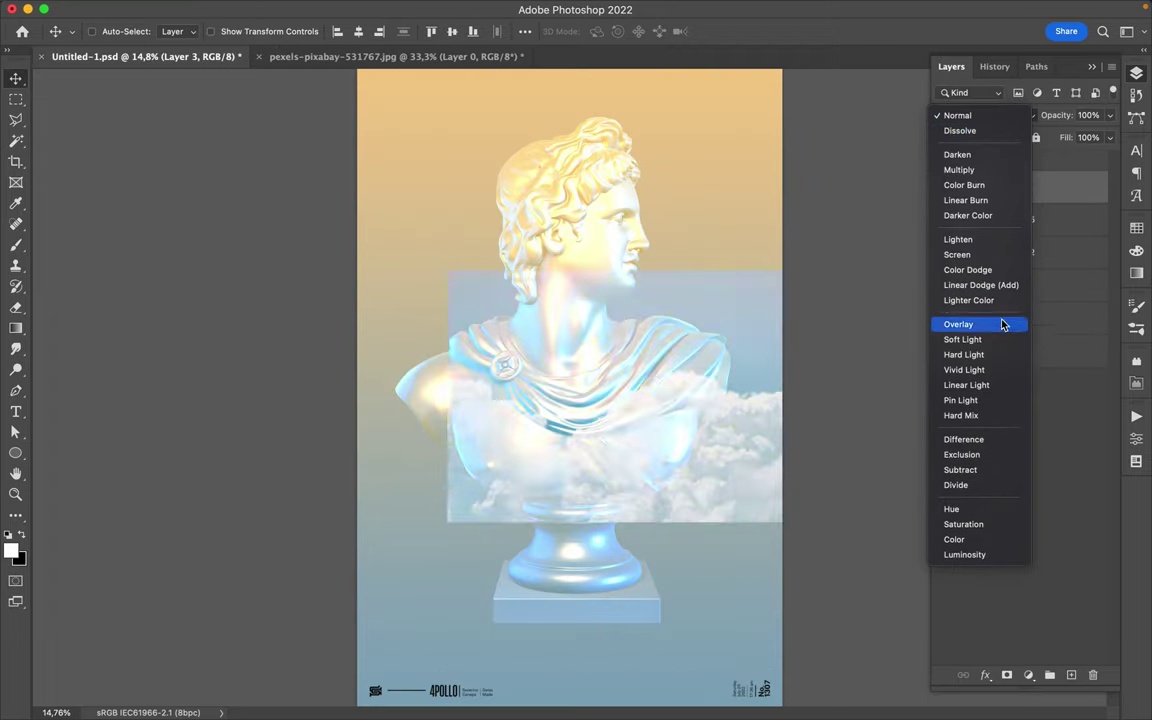
left_click(968, 300)
left_click_drag(700, 450, 694, 357)
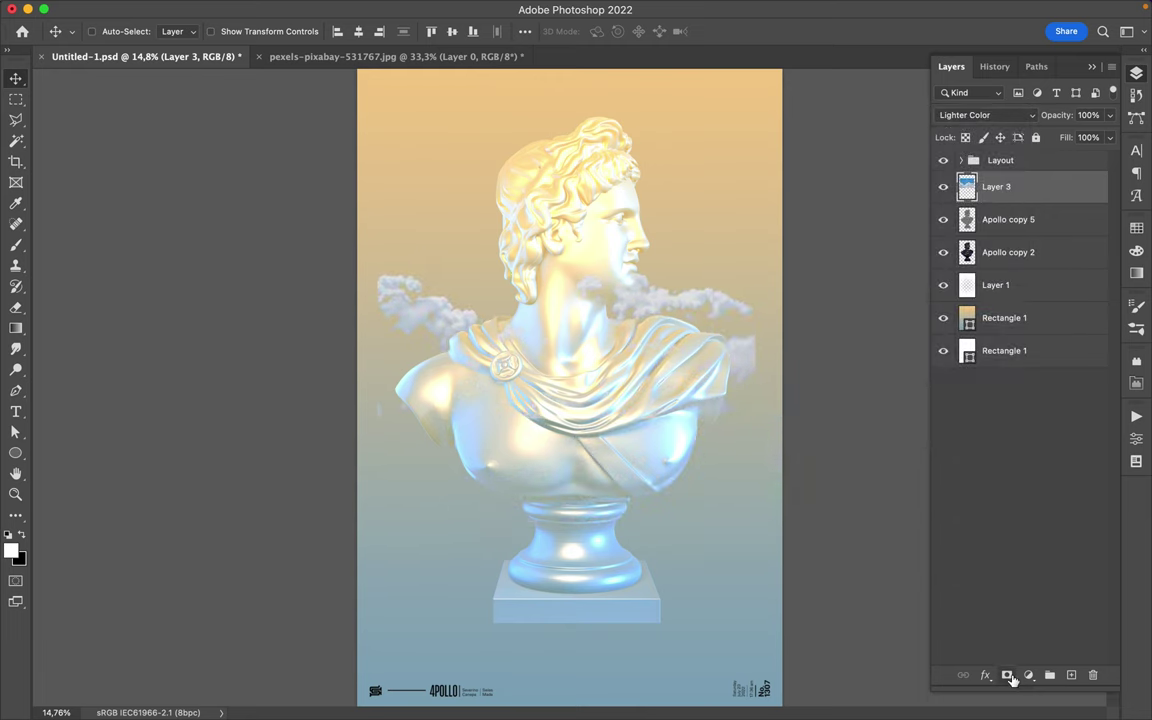
key("ctrl+z")
Add a Hue/Saturation and a Levels adjustment clipped to the cloud layer.
left_click(1028, 675)
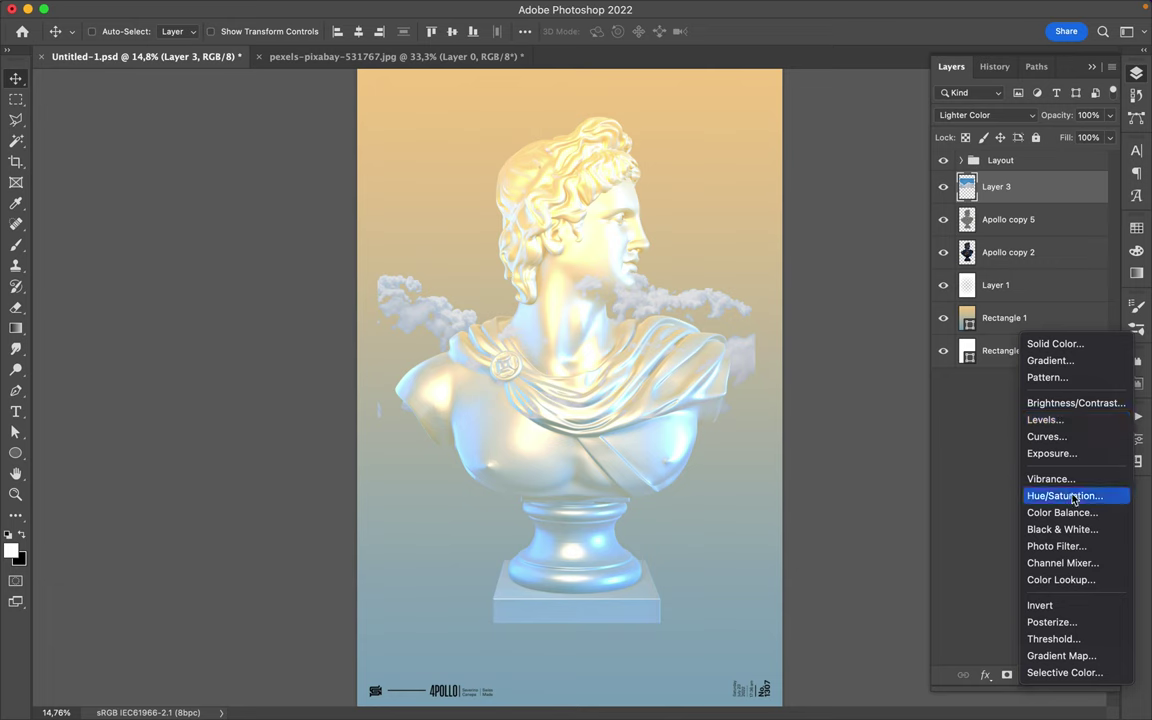
left_click(1073, 496)
left_click(951, 66)
left_click(968, 203, "alt")
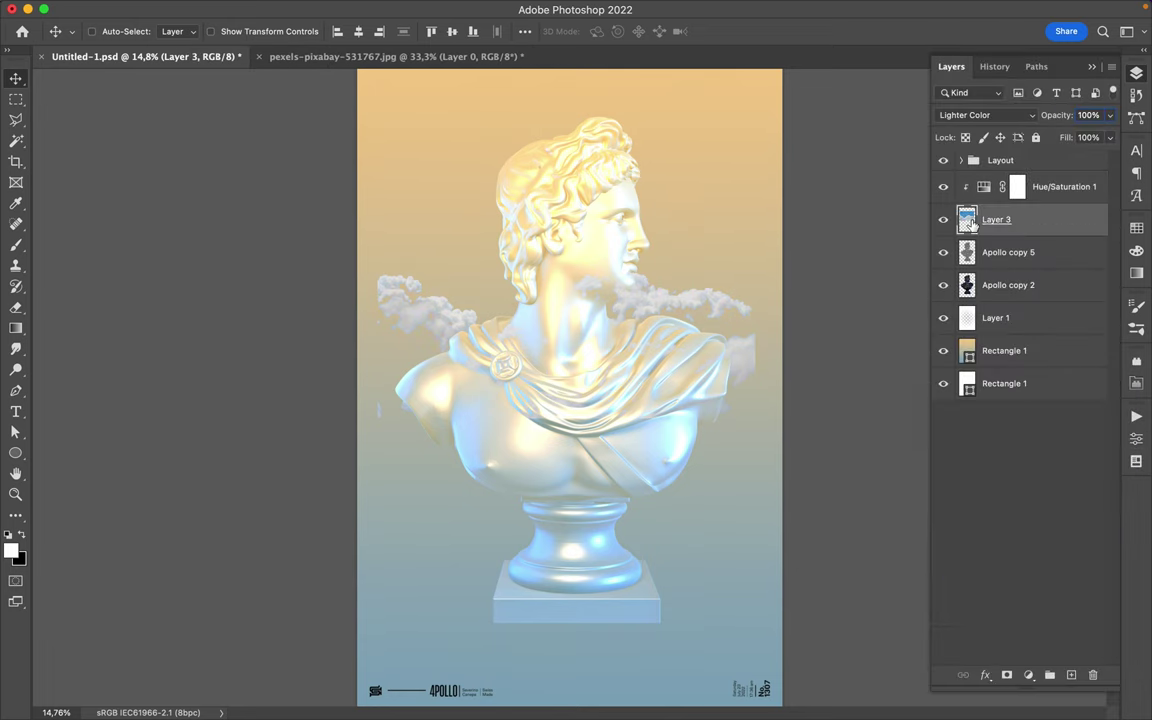
left_click(1029, 676)
left_click(956, 417)
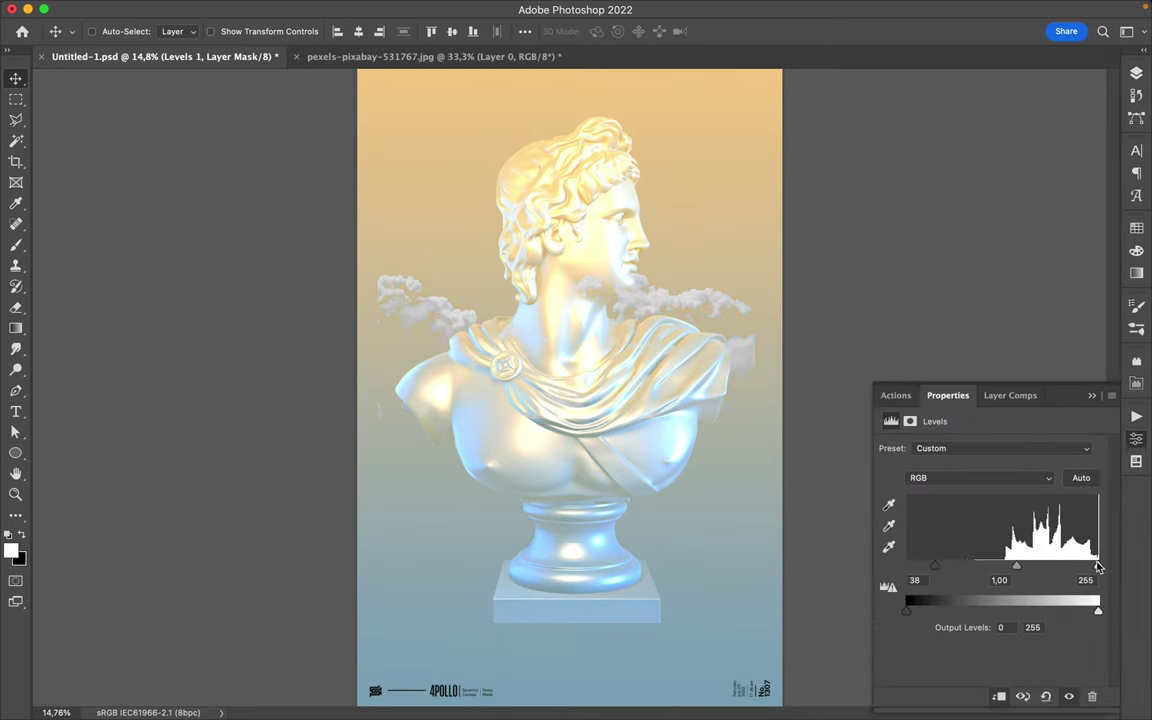
Set the Levels white input to 226 and midtones to 0.85, zooming in to inspect.
left_click_drag(1098, 567, 1076, 567)
left_click_drag(1005, 567, 1013, 567)
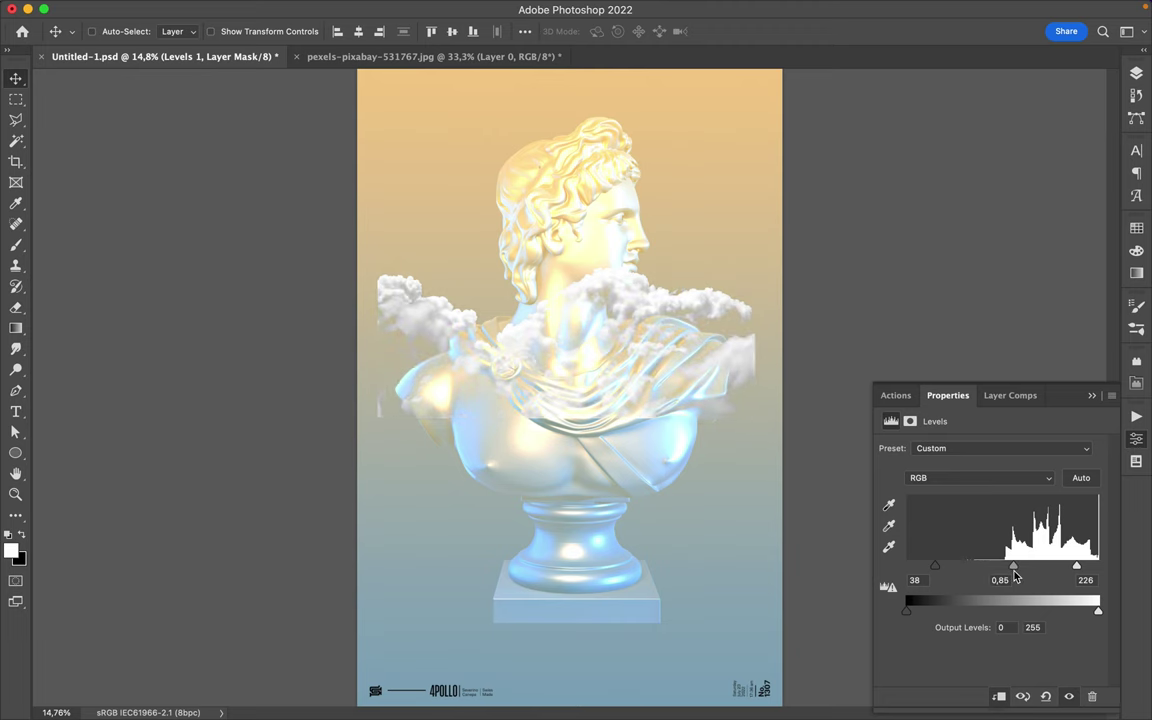
scroll(566, 235, "up", 2)
scroll(566, 235, "up", 3)
scroll(567, 235, "up", 1)
scroll(567, 250, "up", 1)
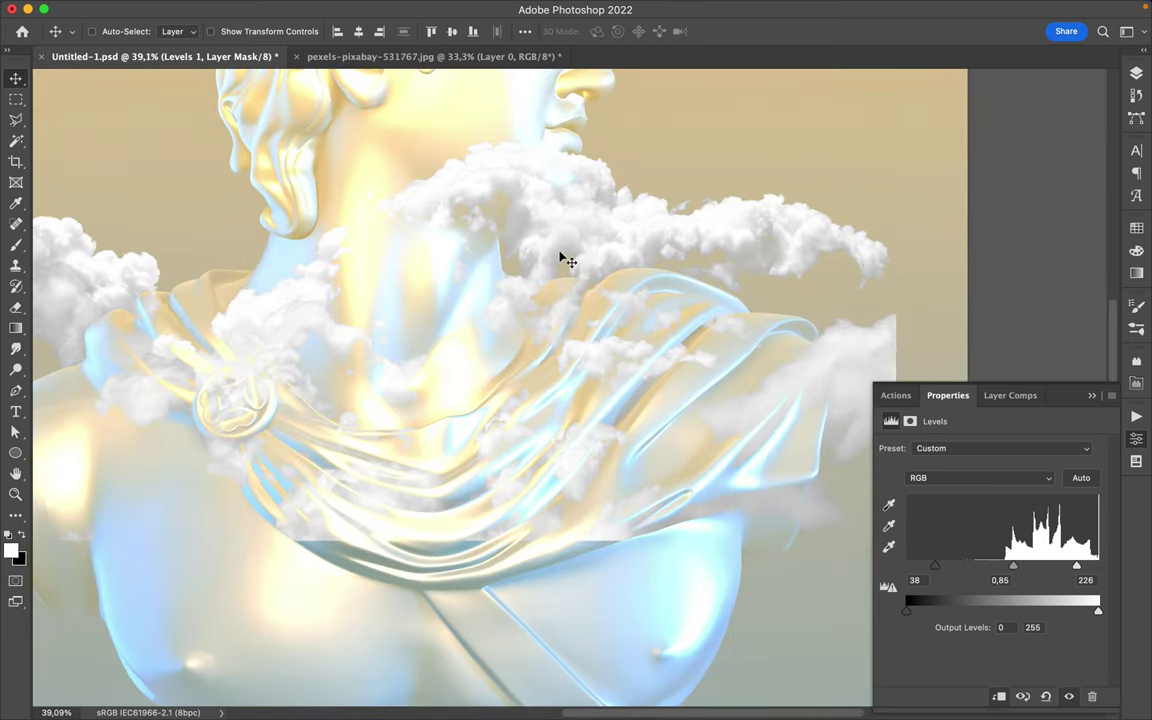
scroll(566, 260, "up", 2)
scroll(560, 257, "up", 1)
scroll(563, 260, "up", 1)
Show the Layers panel, fit the whole poster on screen, and save it.
key("F7")
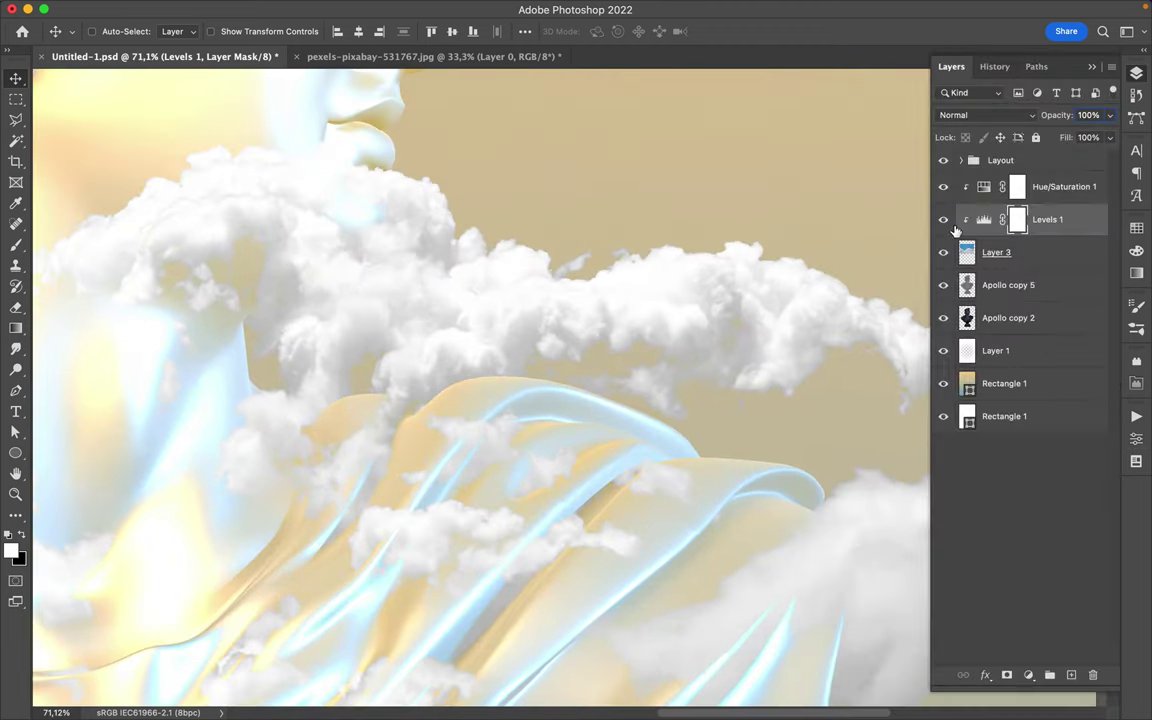
key("super+0")
key("super+s")
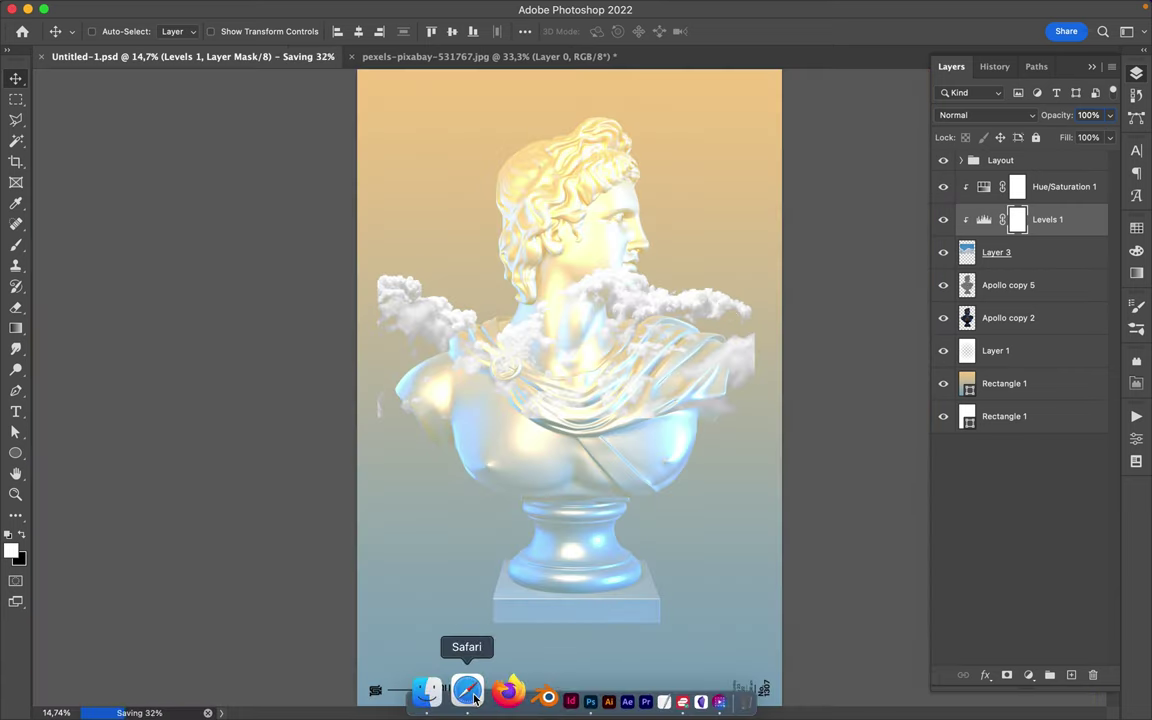
Back in the browser, search Pexels for 'white mountain' photos.
left_click(468, 689)
left_click(28, 70)
left_click(318, 80)
type("white mount")
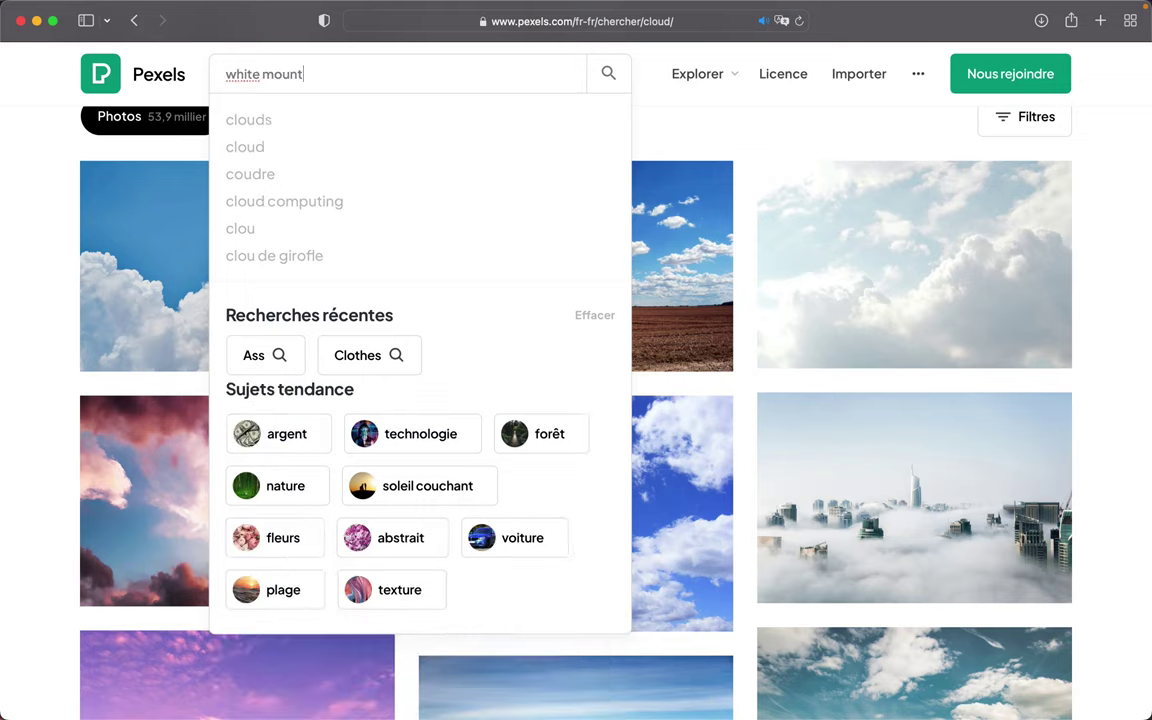
type("ain")
key("Return")
scroll(936, 207, "down", 15)
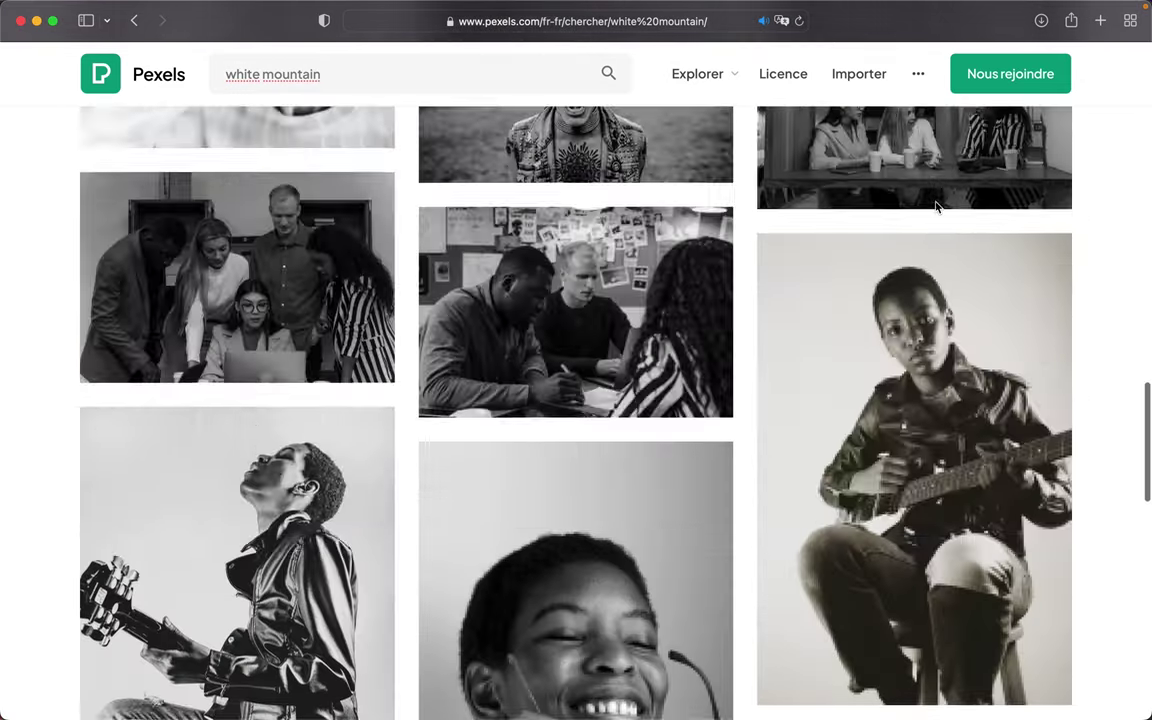
Change the search to 'snow mountain' and open the foggy mountain photo.
double_click(240, 74)
type("snow")
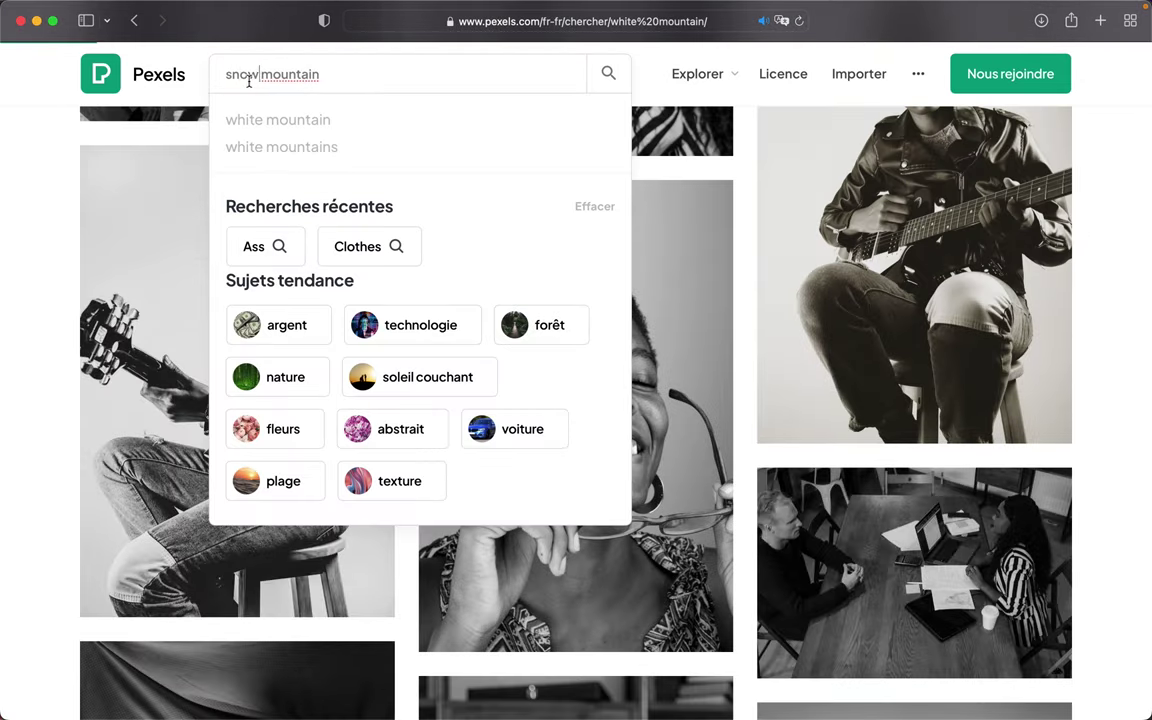
scroll(1120, 265, "down", 3)
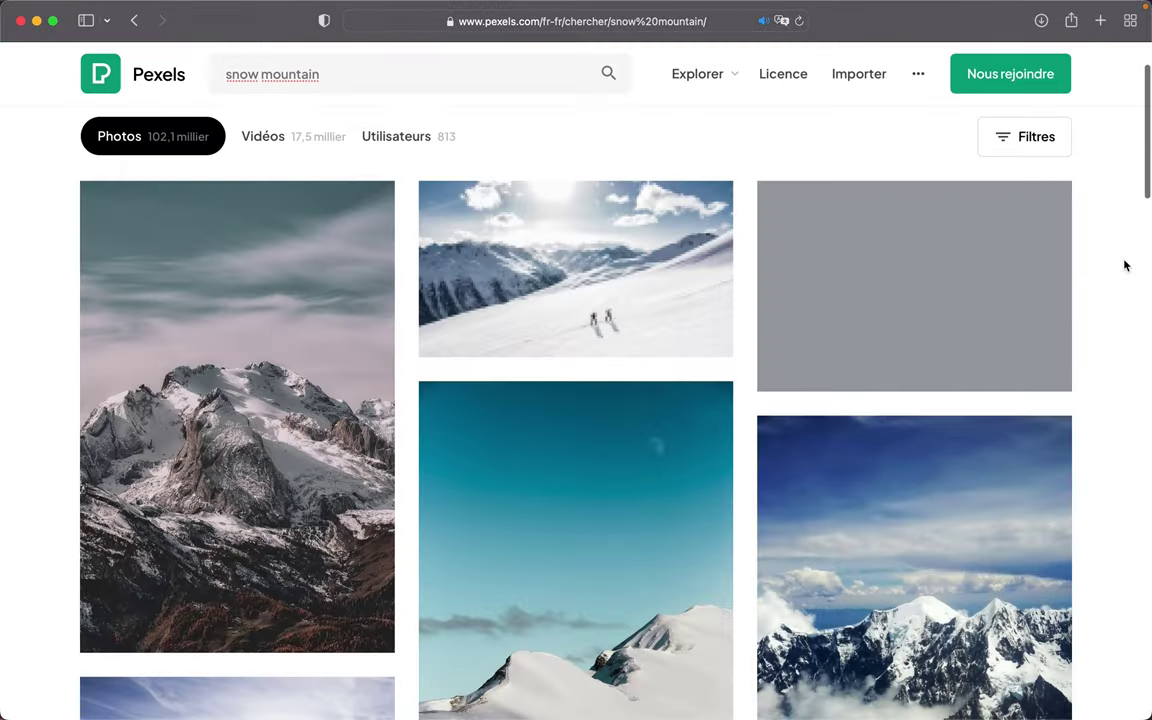
scroll(948, 267, "up", 1)
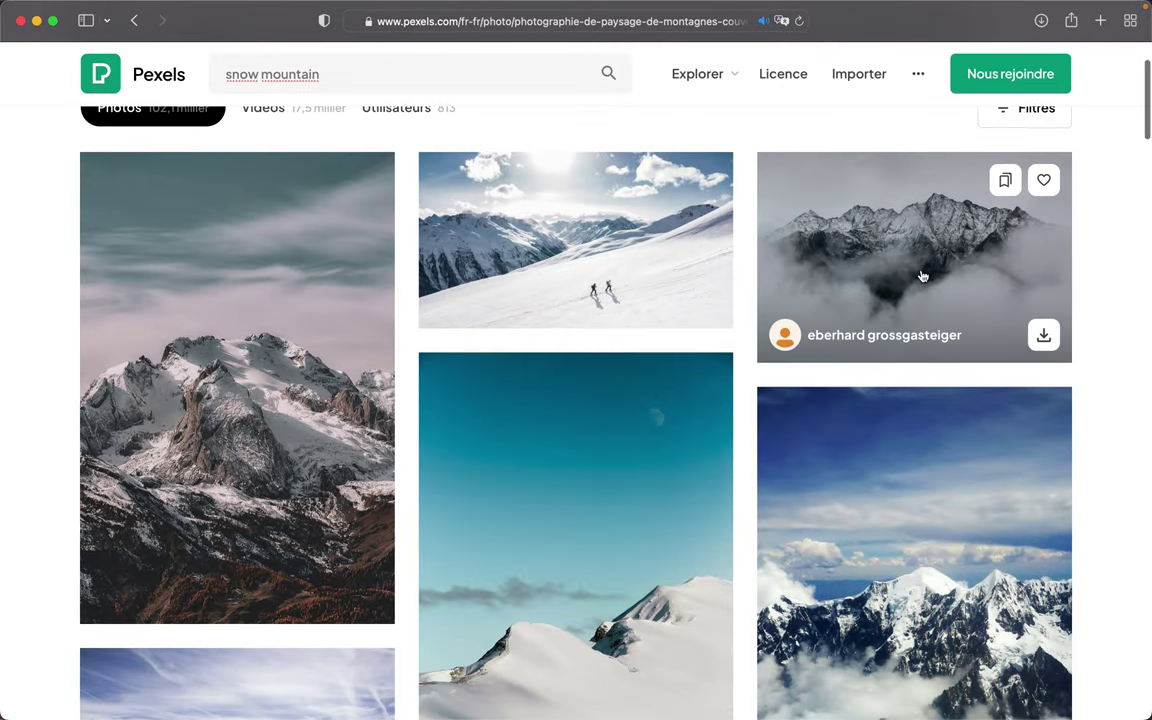
left_click(922, 276)
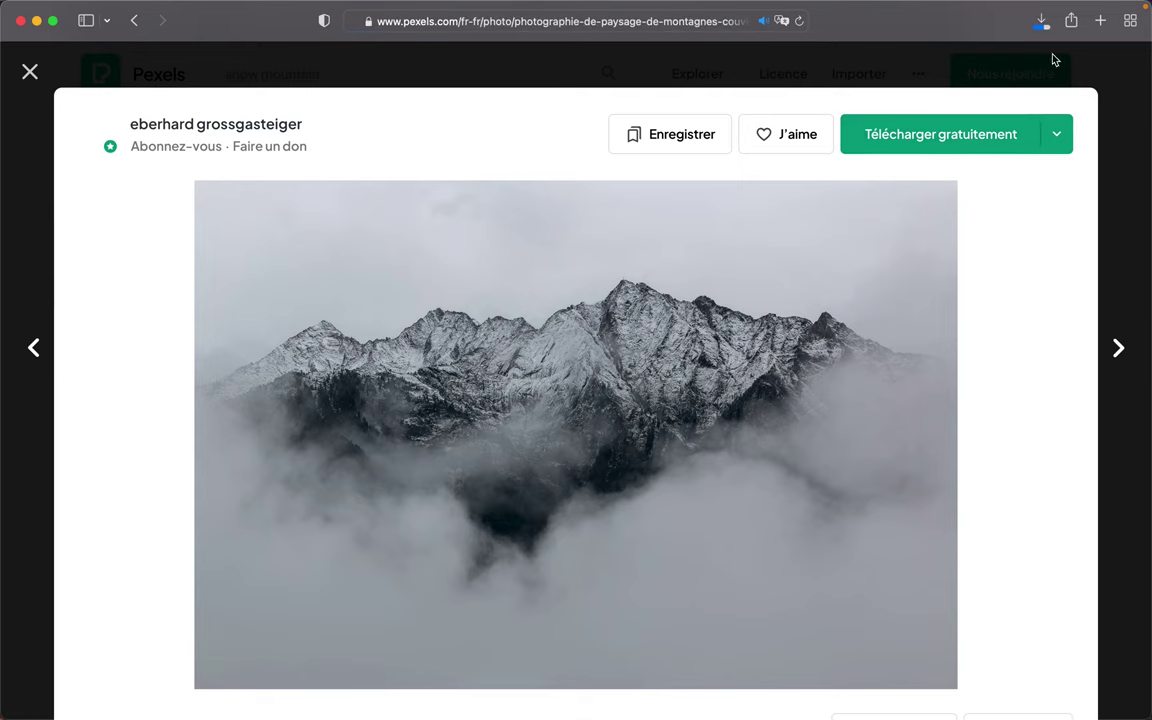
Show the downloaded mountain JPG in the Downloads folder and drag it onto Photoshop.
left_click(1041, 20)
left_click(1119, 101)
key("Return")
left_click(1119, 99)
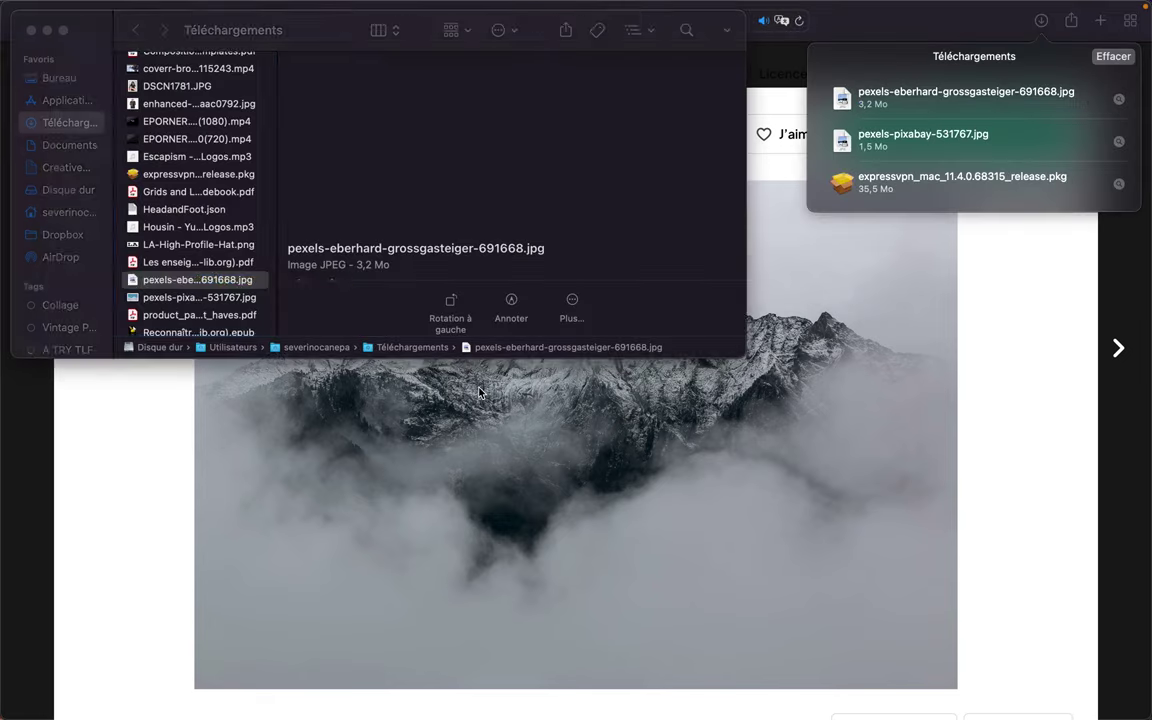
left_click_drag(197, 279, 537, 700)
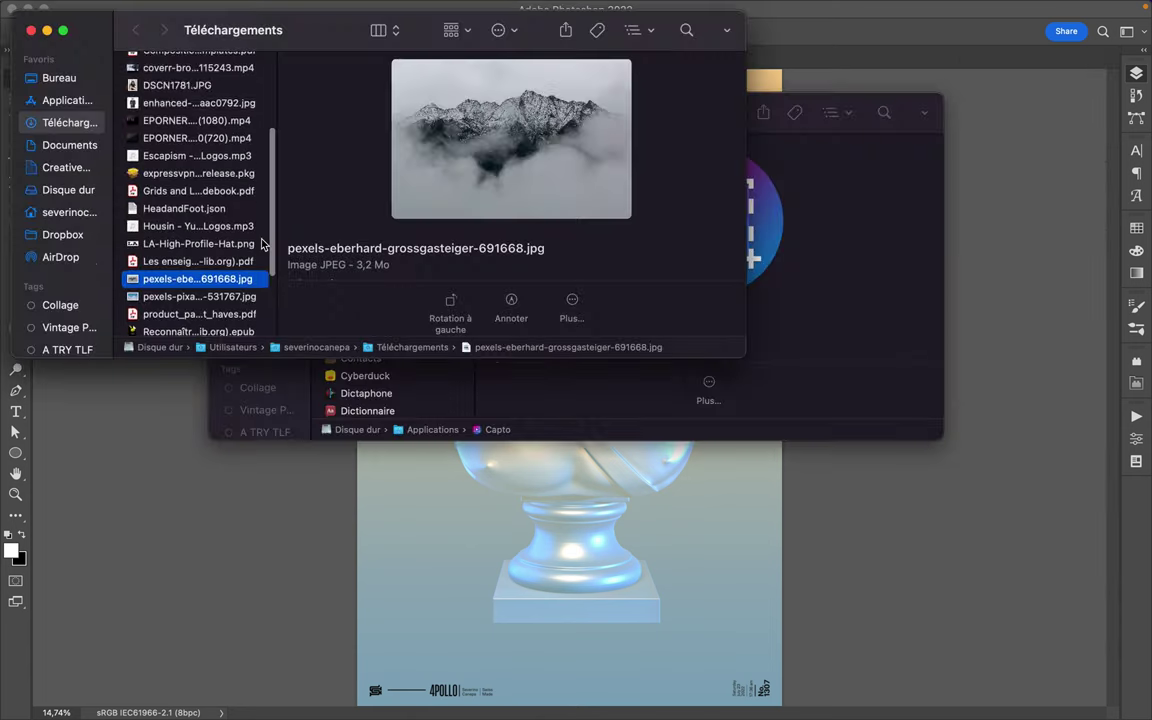
Open the mountain photo and bring it into the poster above the Hue/Saturation adjustment.
left_click_drag(537, 700, 860, 387)
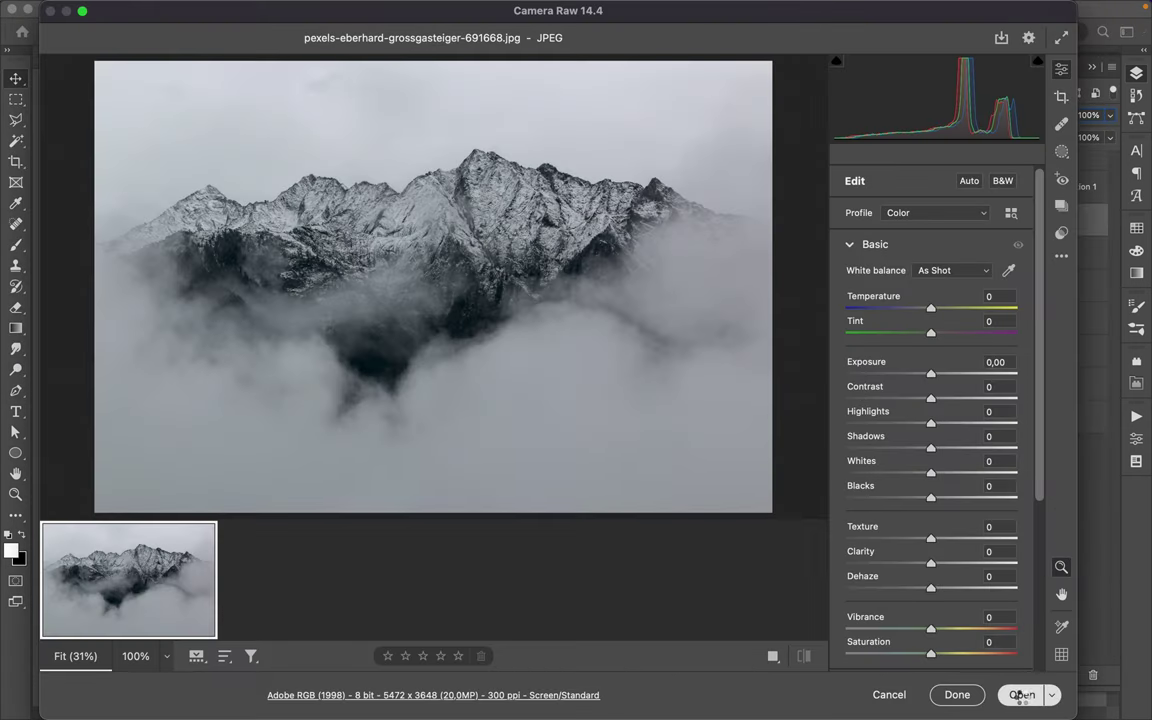
left_click(1021, 695)
left_click(1090, 163)
left_click_drag(525, 170, 614, 492)
left_click_drag(985, 224, 1007, 207)
Enlarge the mountain image with Free Transform and place it over the poster's lower half.
left_click_drag(676, 411, 632, 411)
key("ctrl+t")
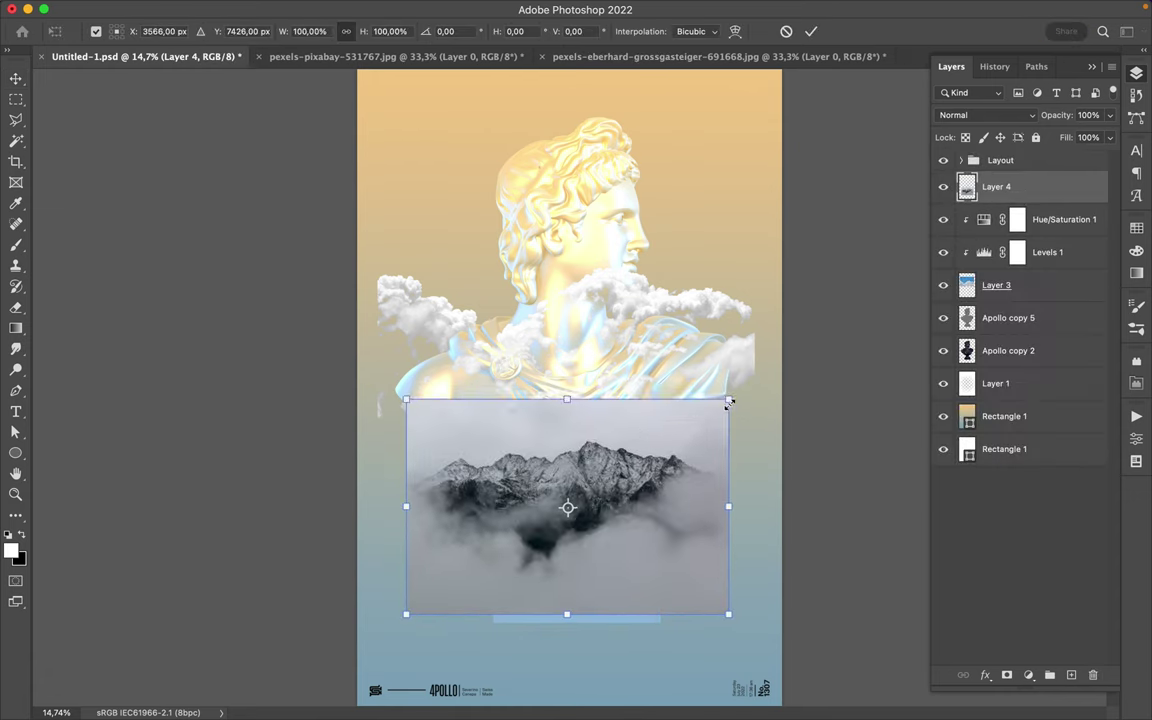
left_click_drag(403, 398, 347, 346)
left_click_drag(448, 418, 476, 463)
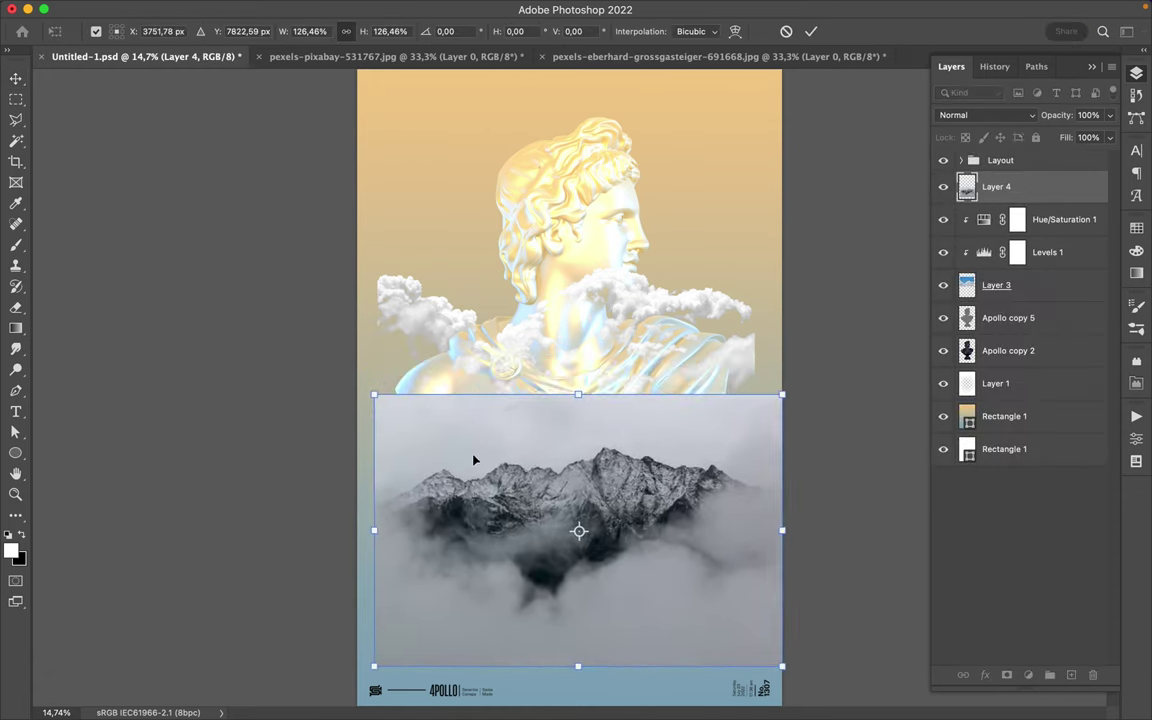
key("Return")
left_click_drag(620, 387, 610, 385)
Duplicate the Levels and Hue/Saturation adjustments and clip the copies to the mountain layer.
left_click(1048, 224)
left_click(1048, 252, "shift")
left_click_drag(1048, 252, 1048, 178)
left_click(966, 238, "alt")
Set the mountain Layer 4 blend mode to Screen.
left_click(1028, 257)
left_click(985, 115)
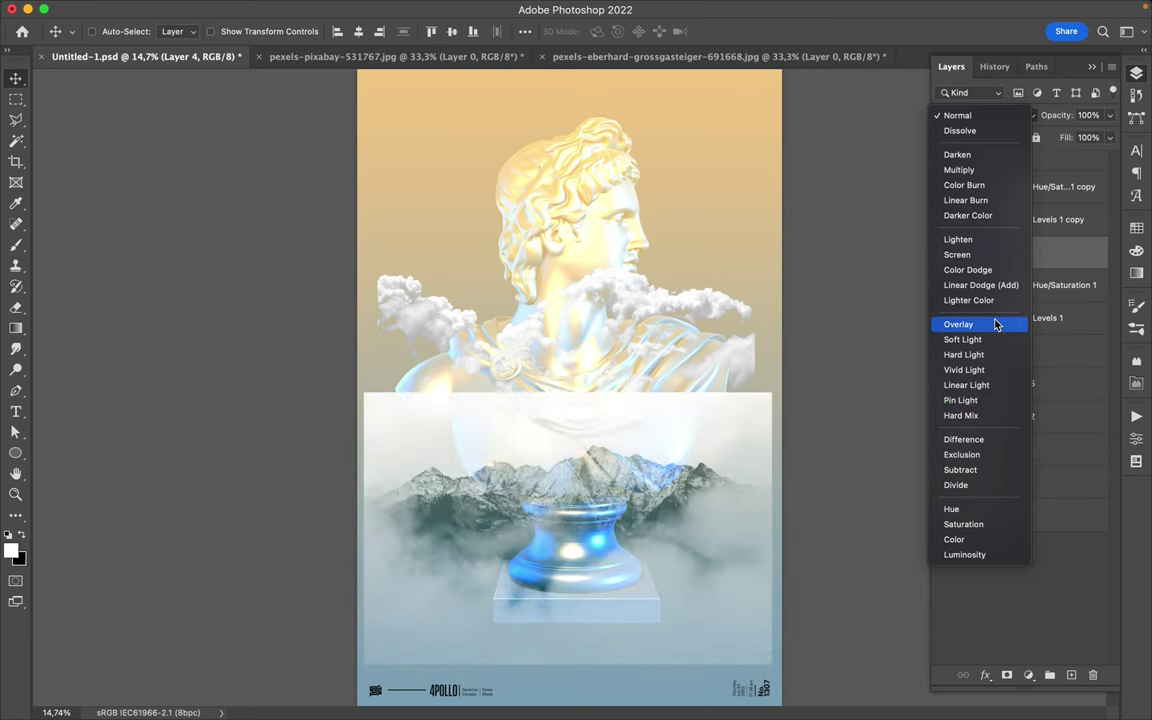
left_click(1005, 256)
left_click(985, 115)
key("Escape")
Return to the Pexels results and open the blue-sky snowy mountain photo.
left_click(457, 689)
left_click(30, 72)
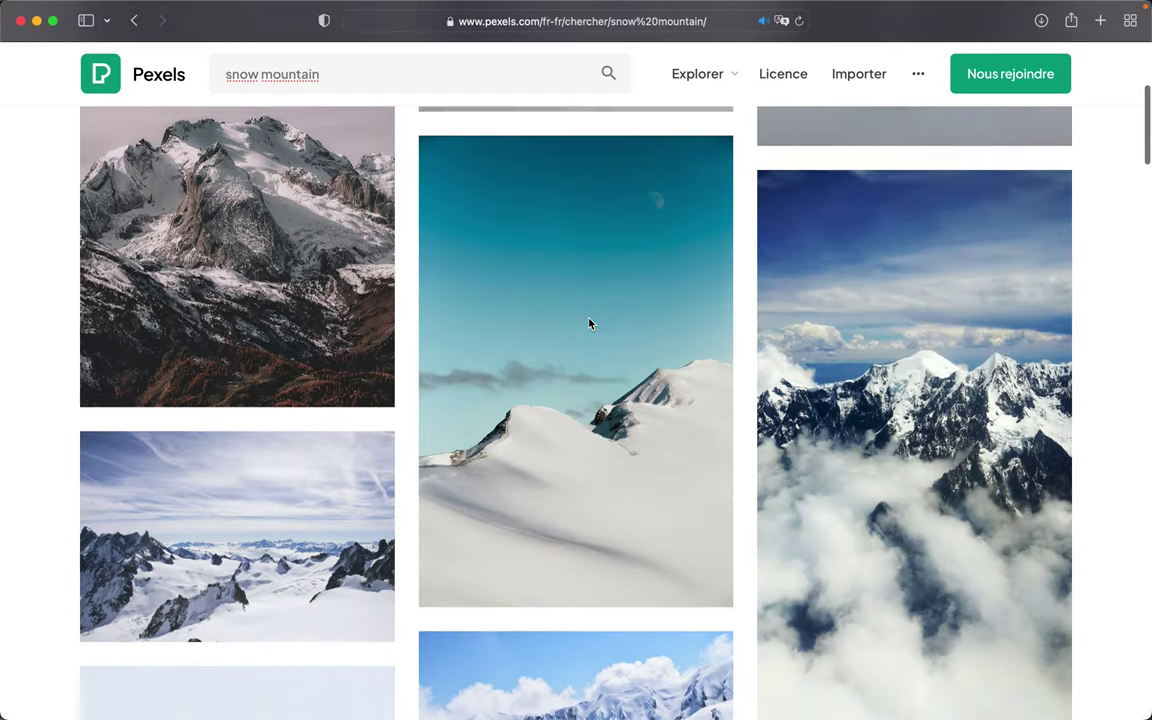
scroll(529, 285, "down", 5)
scroll(529, 285, "down", 5)
scroll(529, 285, "down", 5)
left_click(304, 320)
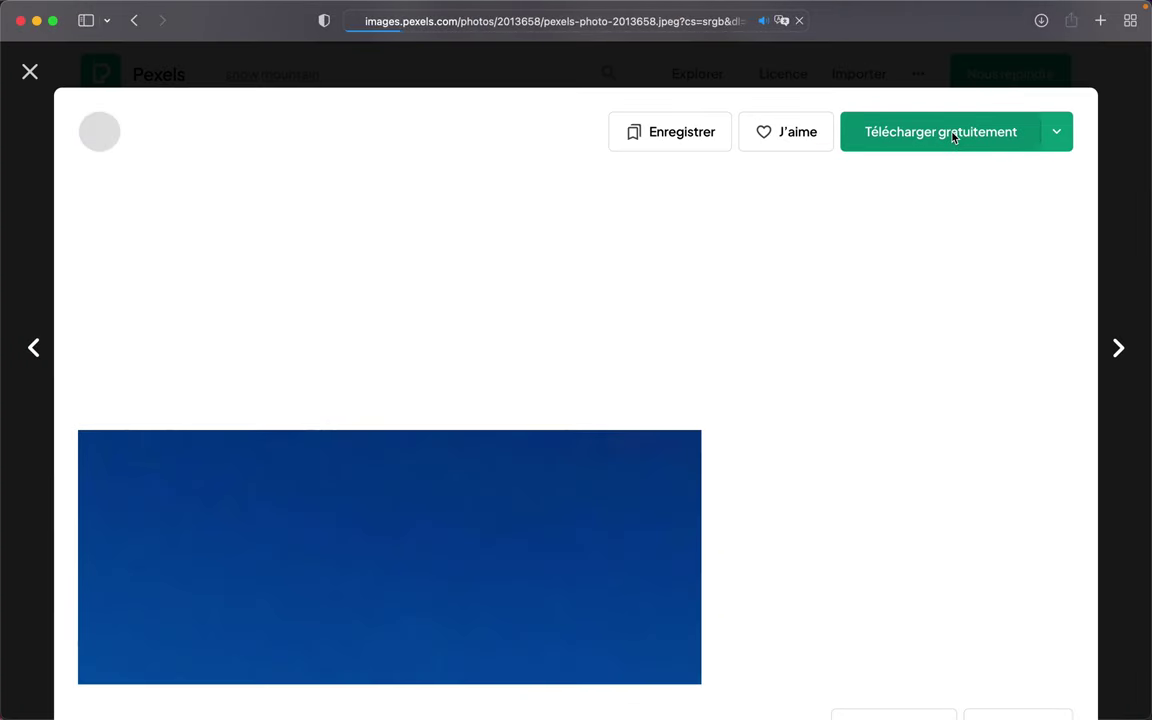
scroll(838, 409, "down", 5)
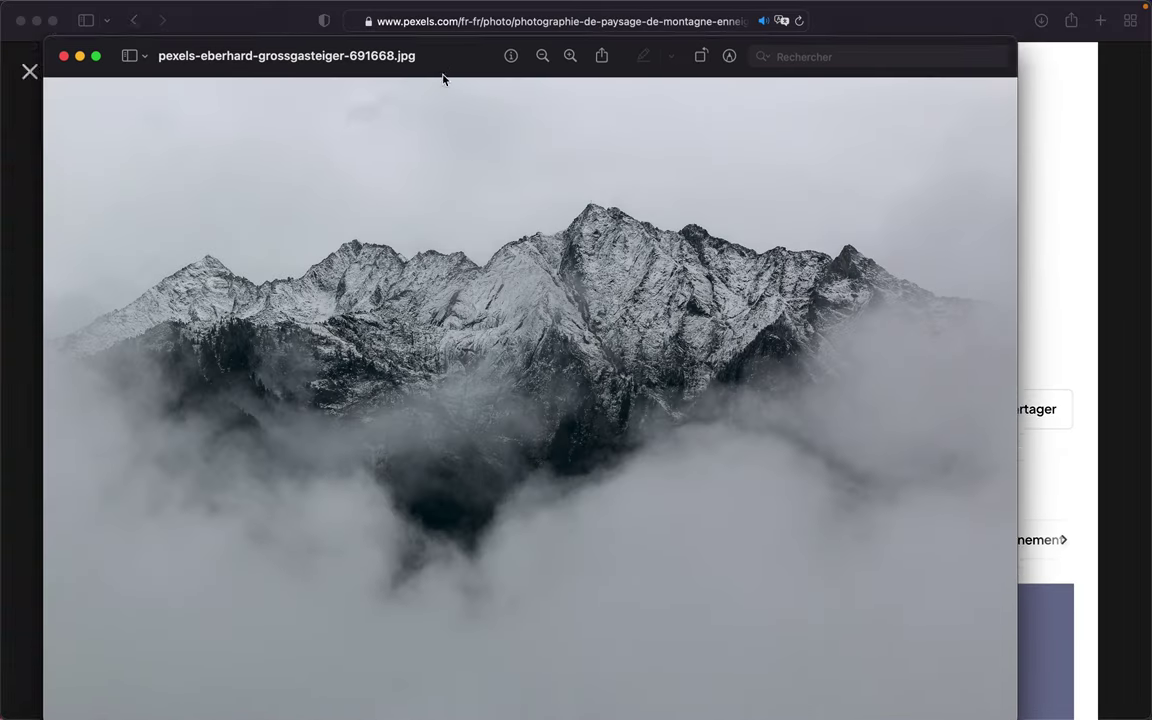
Close the foggy mountain preview and drag the downloaded blue-sky mountain JPG onto Photoshop.
left_click_drag(367, 40, 444, 85)
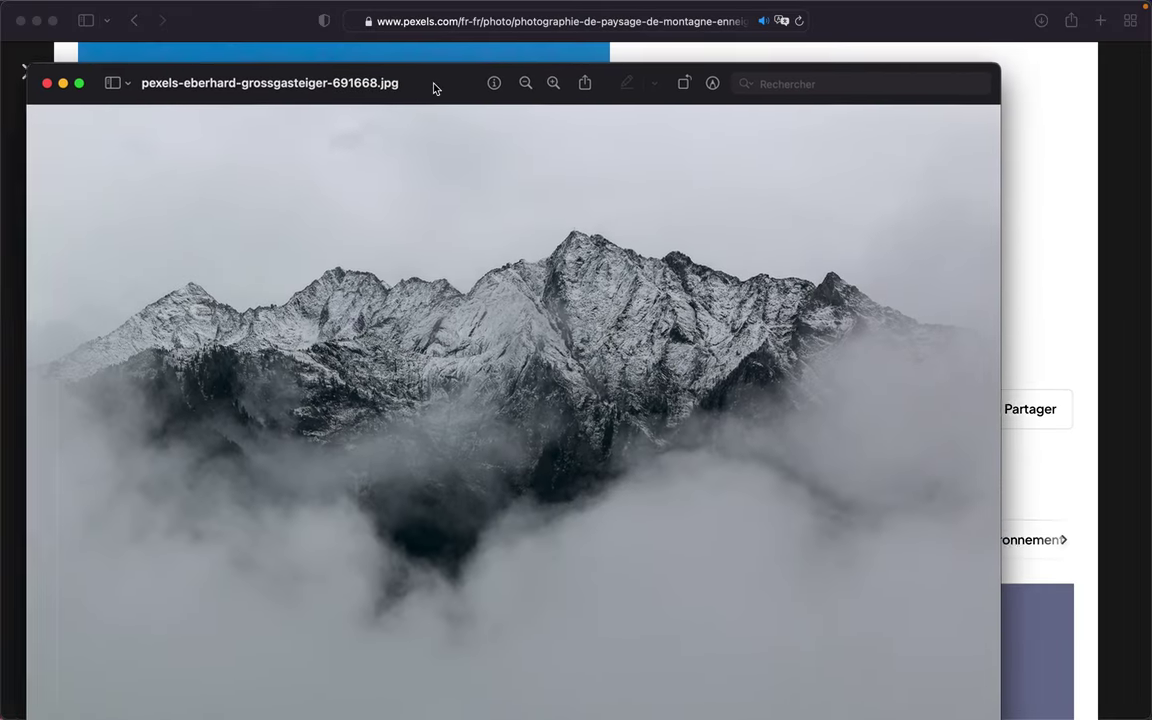
key("super+w")
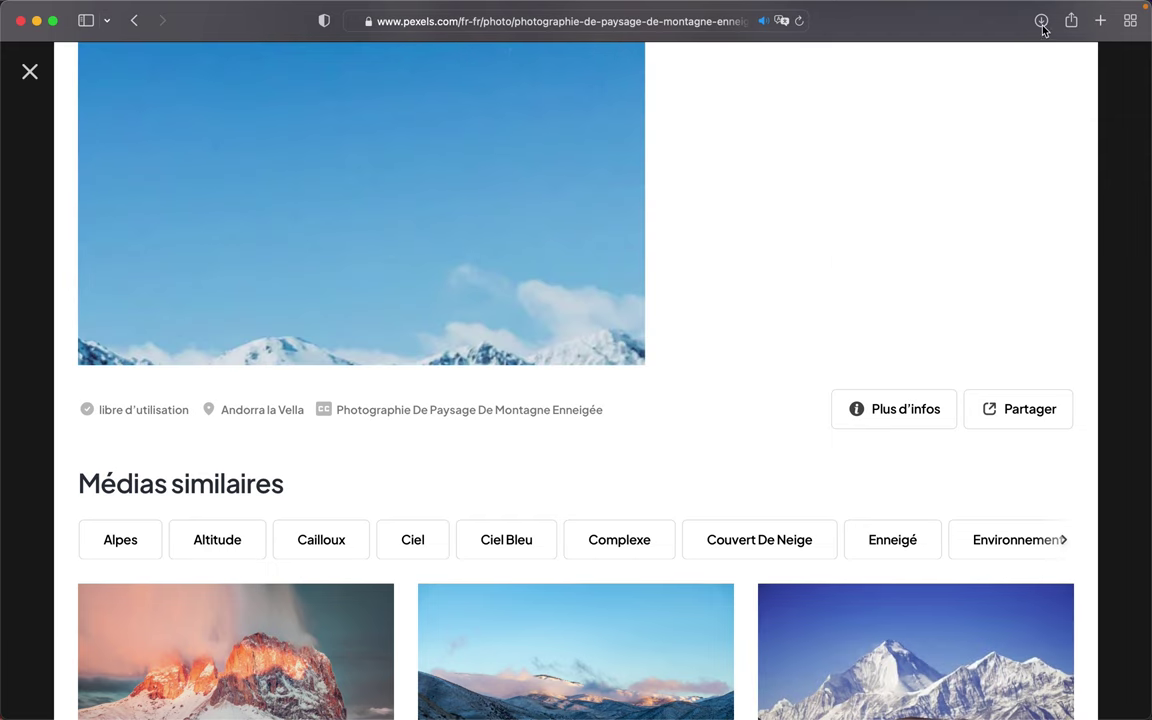
left_click(1041, 20)
left_click(1119, 99)
left_click_drag(198, 178, 547, 703)
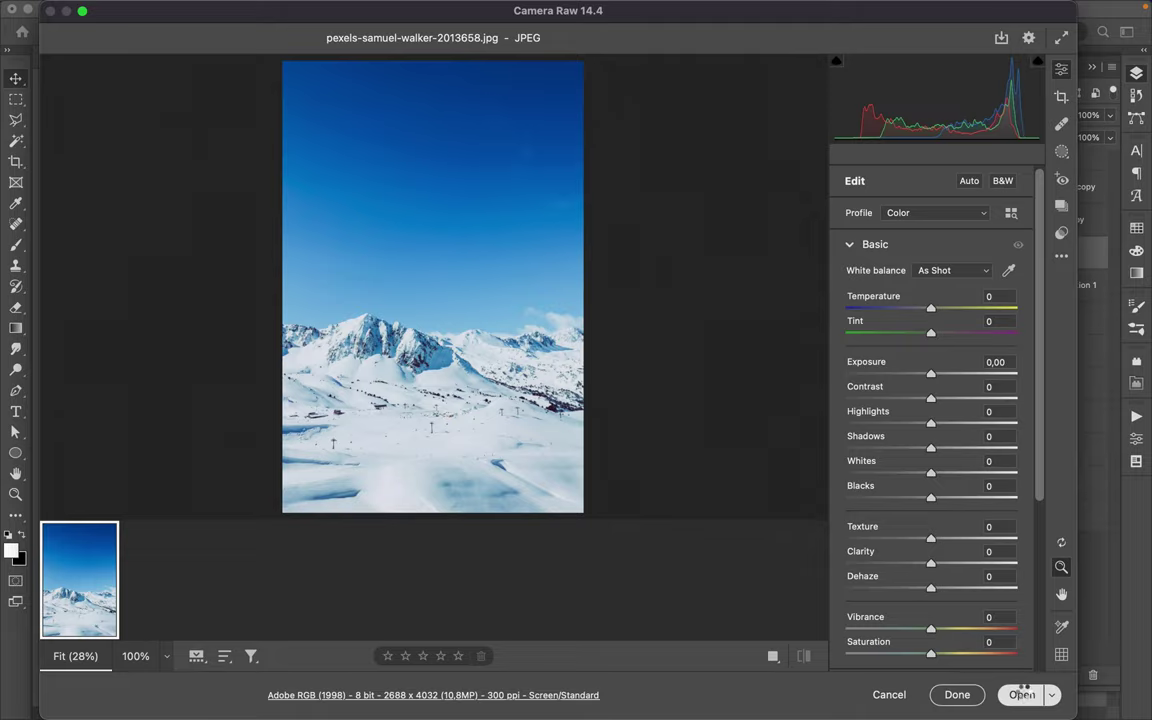
Open the blue-sky mountain, close the extra documents, and delete the foggy mountain layer from the poster.
left_click(1022, 692)
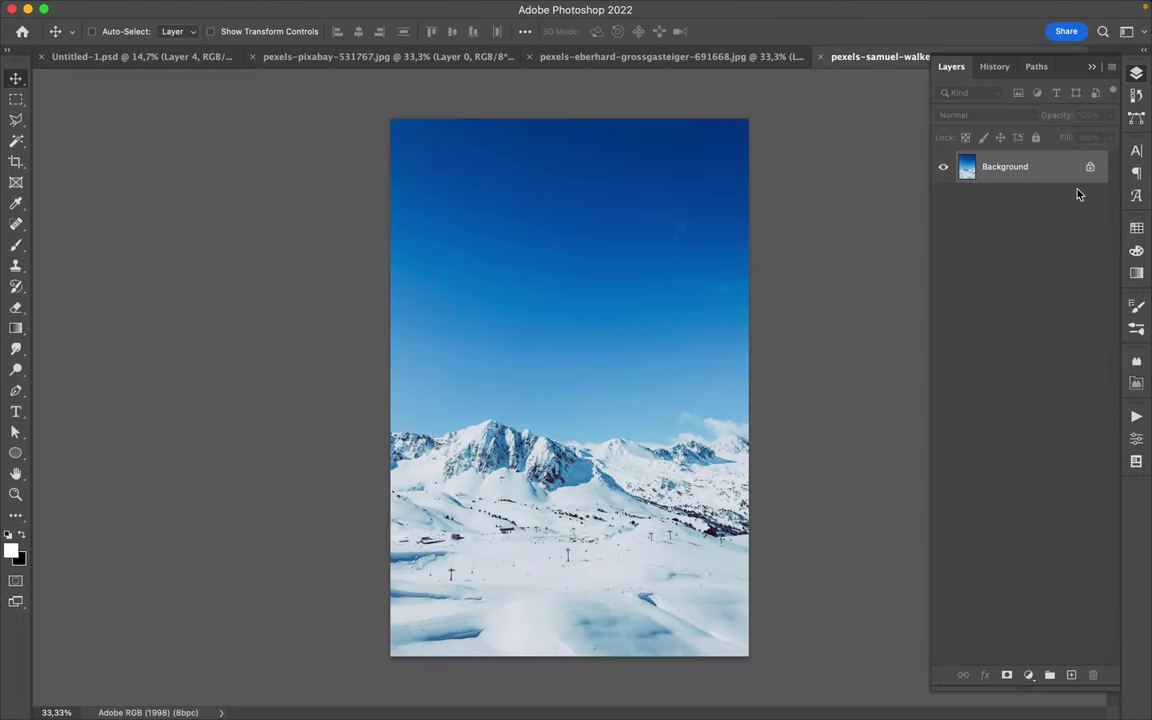
left_click(514, 57)
left_click(258, 56)
key("super+d")
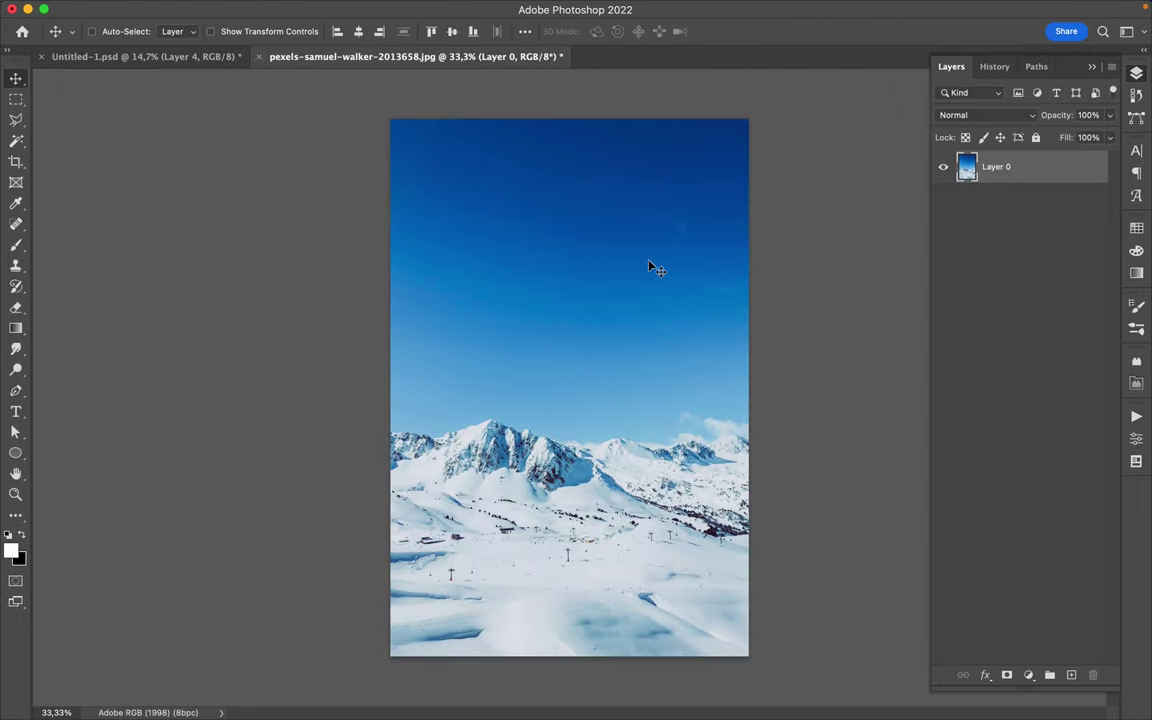
key("ctrl+Tab")
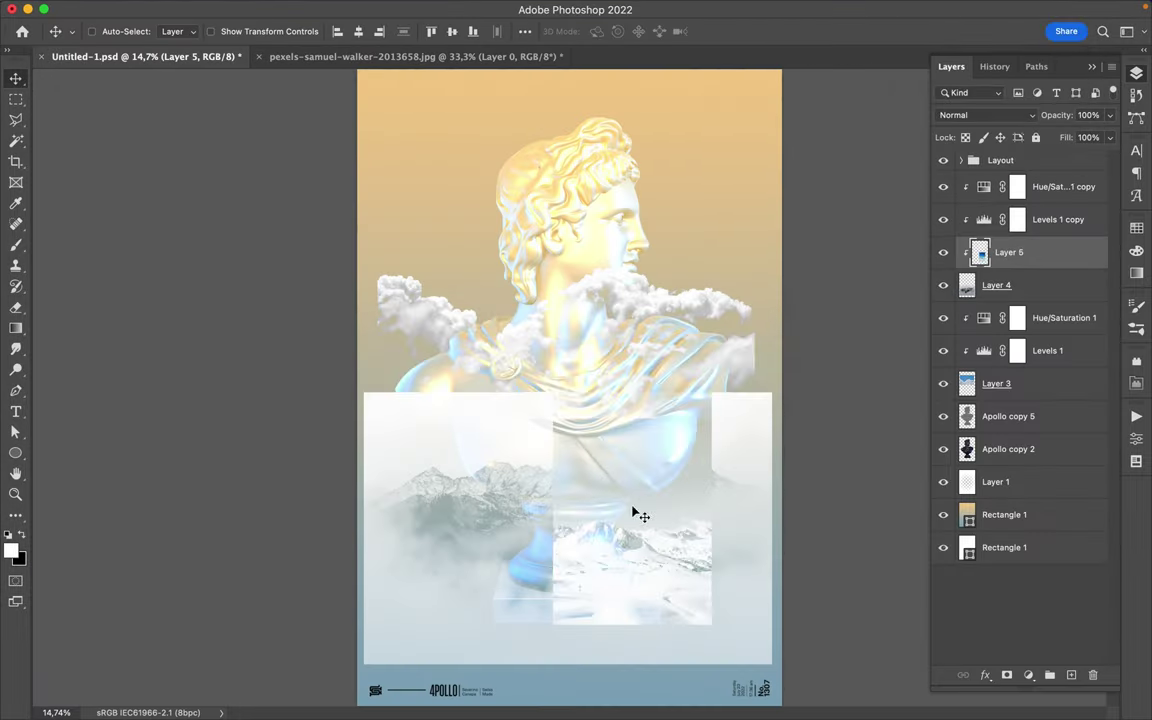
left_click_drag(1040, 260, 1040, 190)
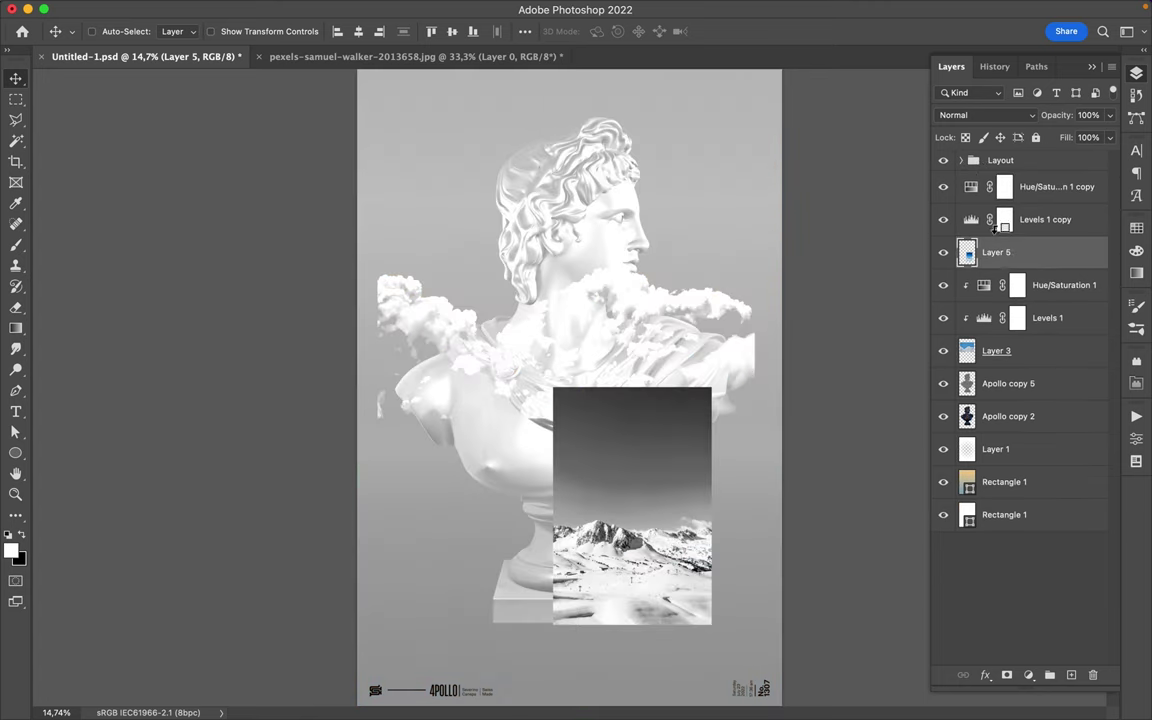
Set the new mountain layer to Lighter Color, scale it to 125% and place it in the bust base.
left_click_drag(704, 465, 645, 463)
left_click(985, 115)
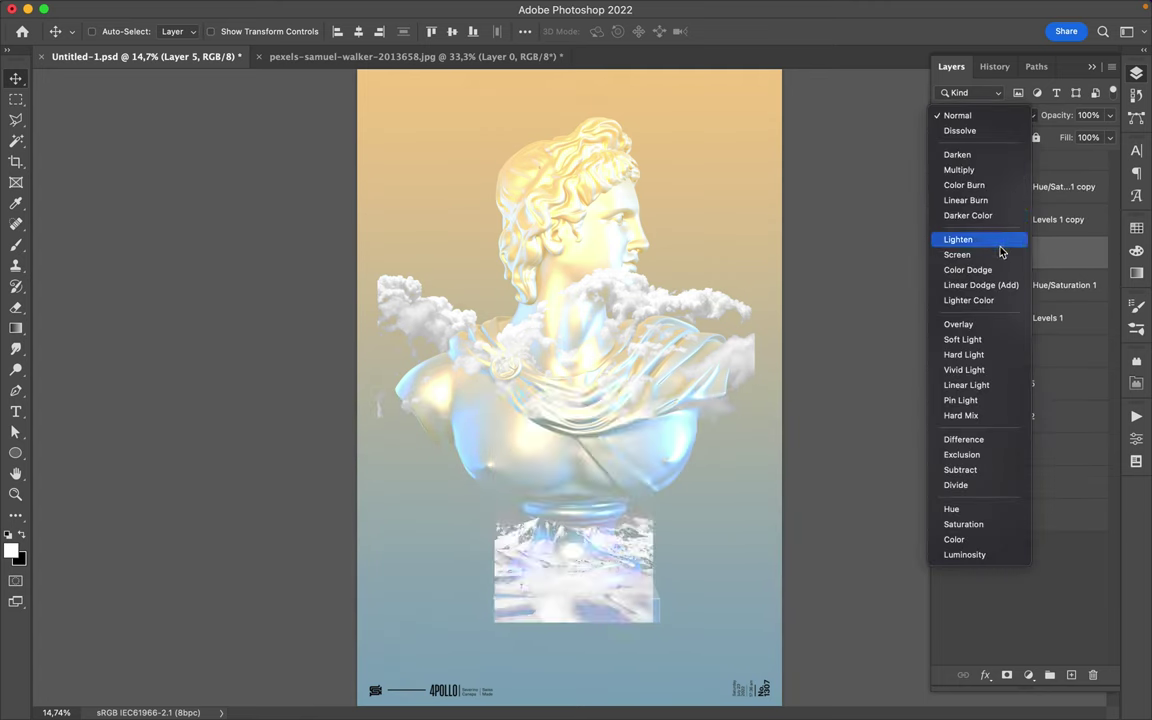
left_click(1002, 302)
key("ctrl+t")
double_click(305, 31)
type("125")
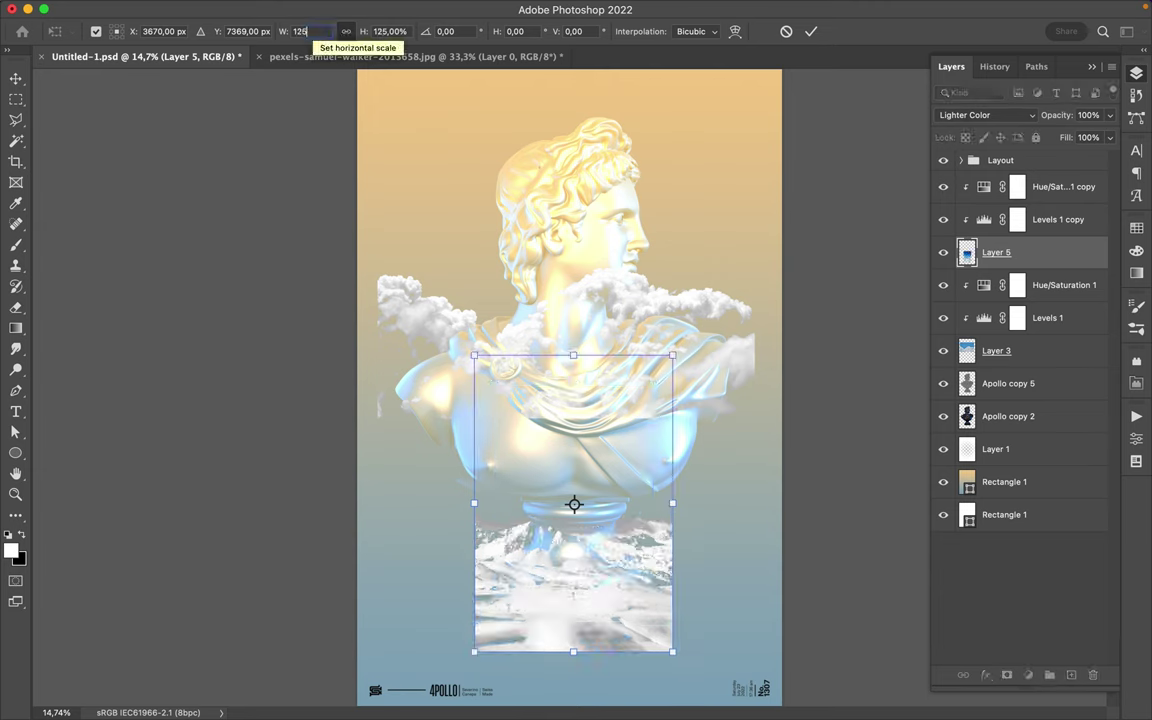
left_click_drag(597, 609, 598, 580)
key("Return")
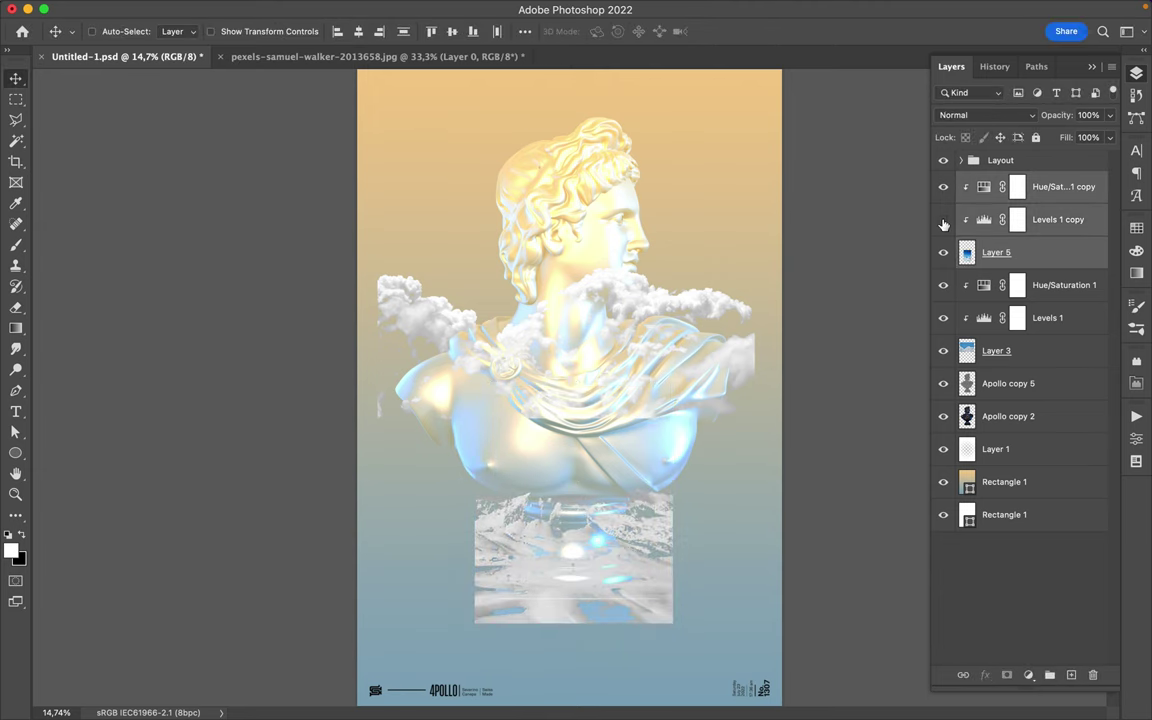
Move the adjustments and mountain layer below Layer 3 and clip them to the Apollo copy 5 bust.
left_click(1045, 188)
mouse_move(1048, 220)
left_mouse_down()
mouse_move(1016, 399)
mouse_move(1030, 317)
left_mouse_up()
key("ctrl+alt+g")
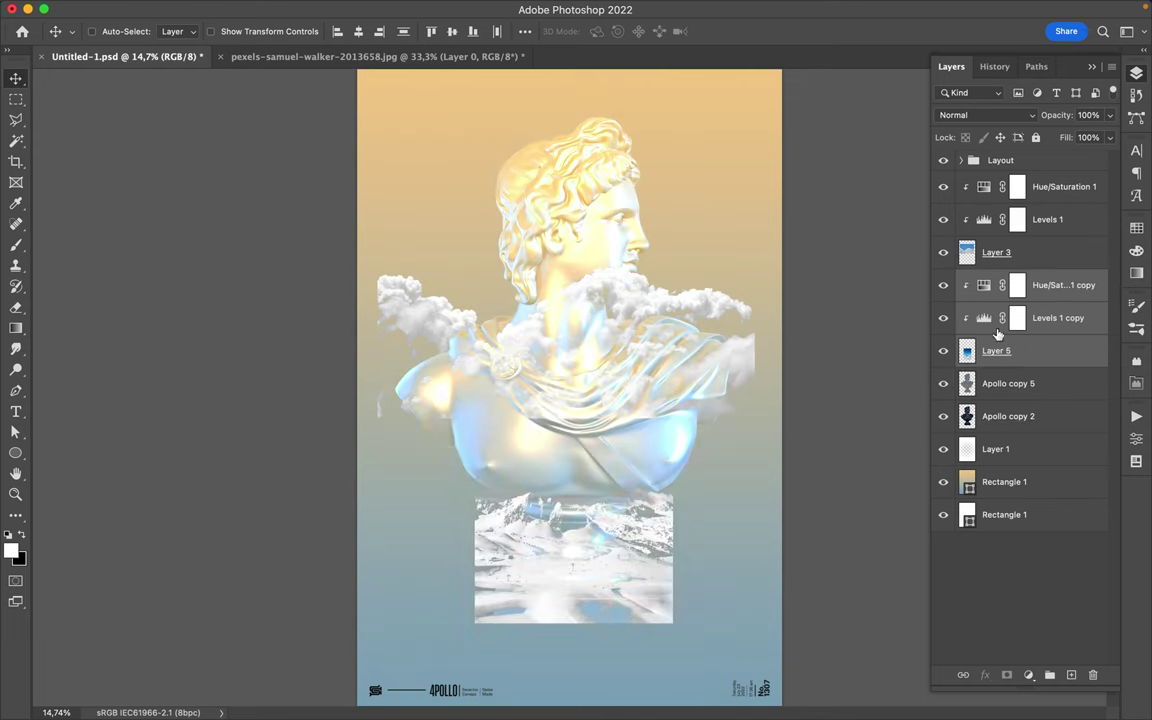
key("e")
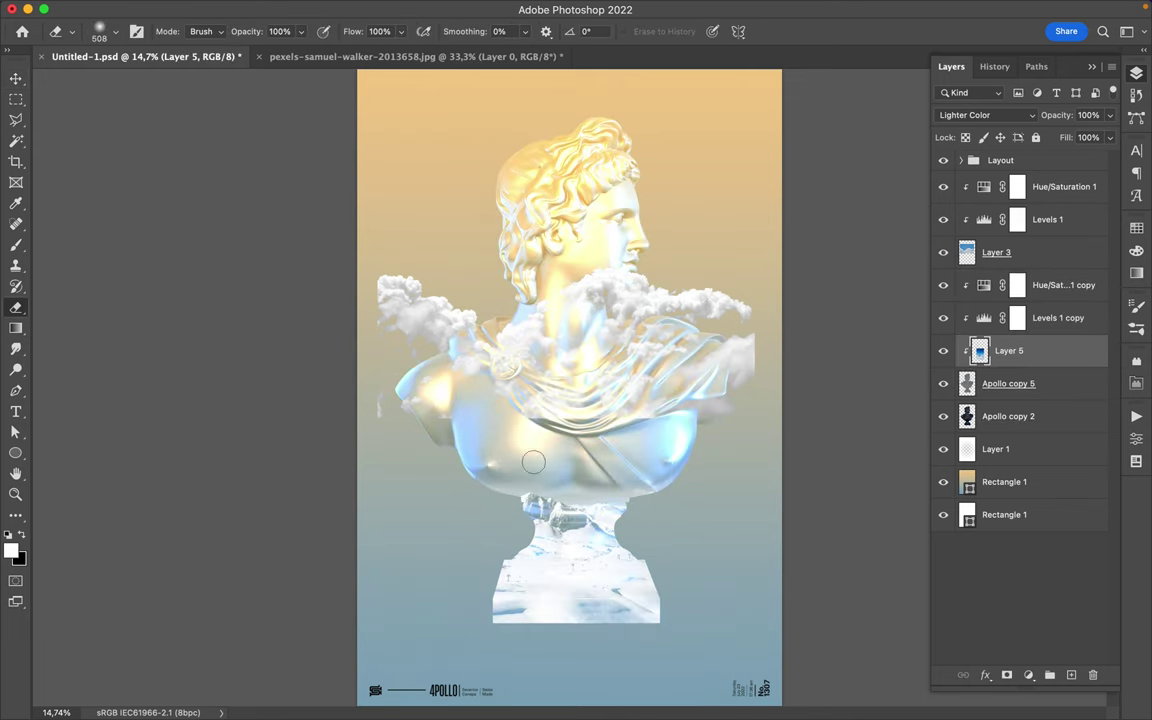
key("v")
Lower the mountain layer's Fill to 52%.
left_click(1110, 137)
left_click_drag(1108, 157, 1073, 157)
scroll(706, 292, "down", 1)
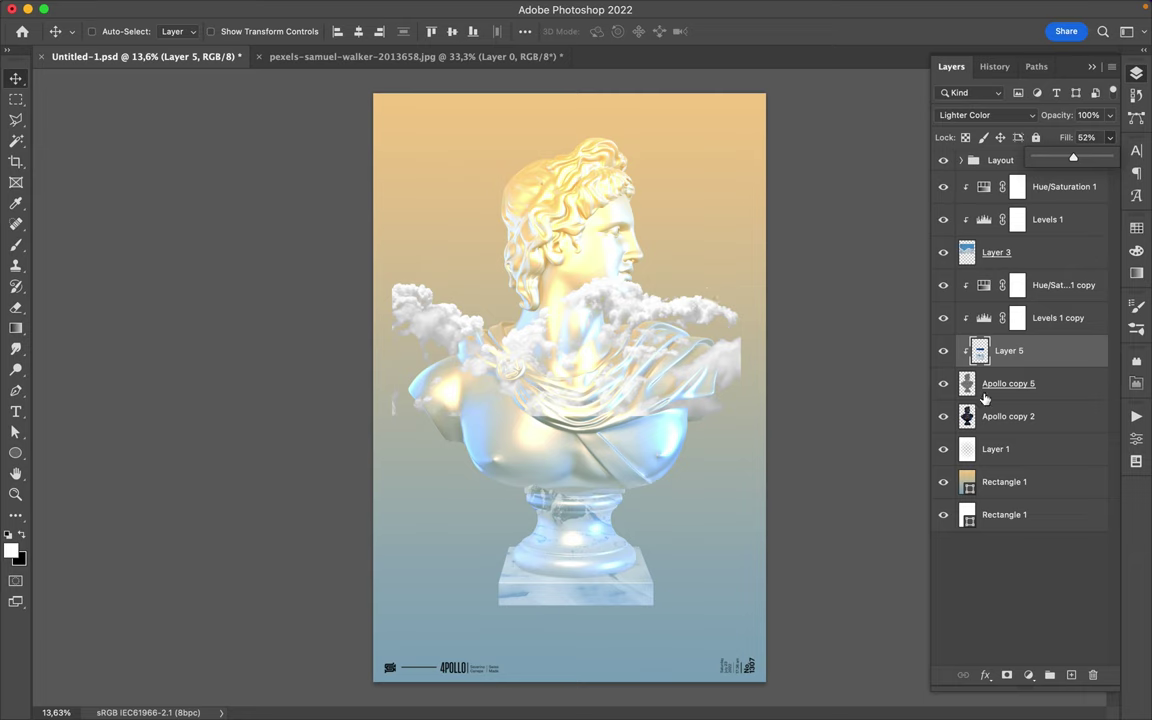
left_click(1000, 416)
left_click(1036, 450)
Draw a tall white rectangle, Rectangle 2, with the shape tool.
key("ctrl+shift+alt+n")
key("u")
left_click_drag(400, 150, 418, 190)
Draw a tall thin white rectangle bar on the poster's left and duplicate it beside itself.
right_click(15, 453)
left_click(75, 450)
left_click_drag(406, 134, 416, 590)
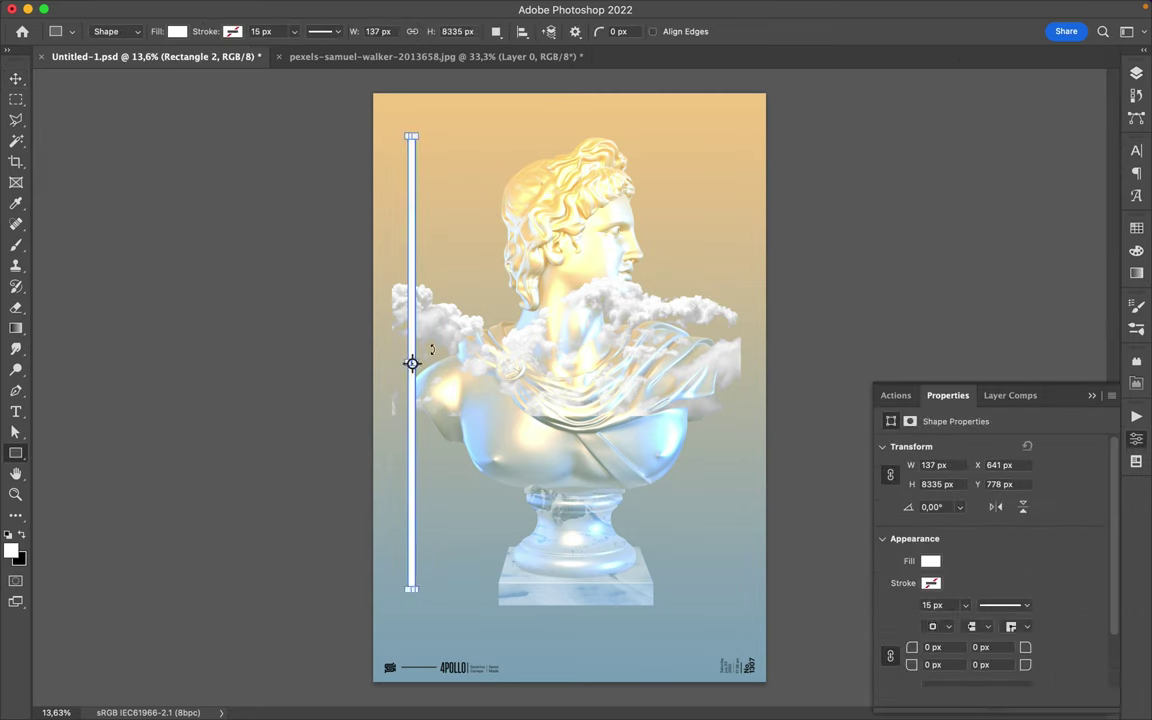
key("v")
left_click_drag(416, 231, 429, 231)
Copy the pair of bars repeatedly across the poster to make six stripe pairs.
key("F7")
left_click(1004, 487, "shift")
left_click_drag(1004, 487, 1010, 537)
mouse_move(424, 450)
left_mouse_down()
mouse_move(466, 450)
mouse_move(568, 493)
mouse_move(712, 489)
left_mouse_up()
Merge the original Rectangle 2 stripe and its copy into one layer.
left_click(1015, 547)
left_click(1005, 585, "shift")
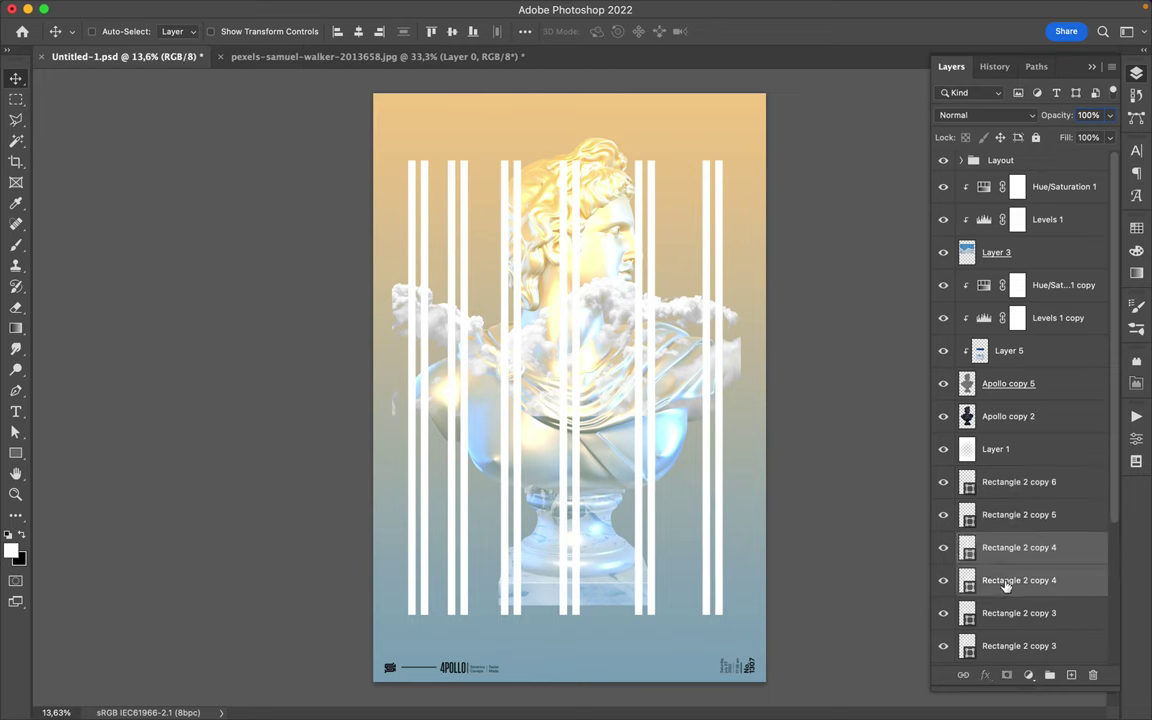
scroll(1010, 600, "down", 3)
left_click(1012, 550)
left_click(1007, 585, "shift")
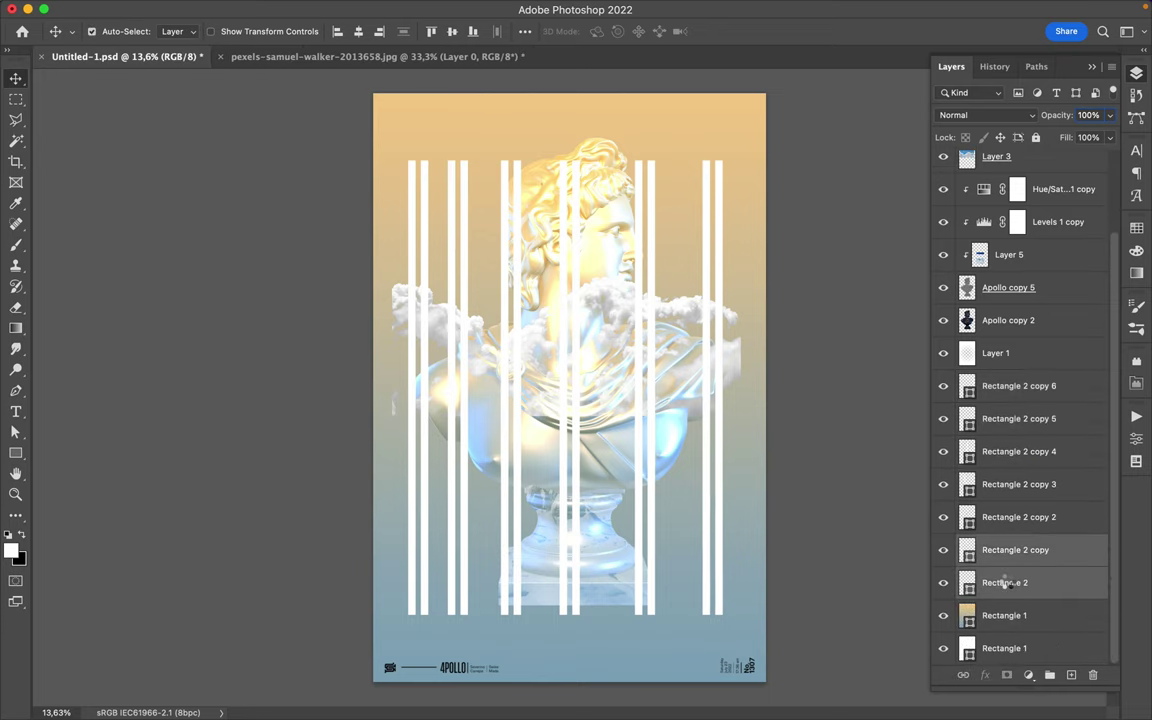
key("ctrl+e")
Distribute the six stripe pairs evenly, fade them to 16% fill, and merge them.
left_click(1022, 430, "shift")
left_click(498, 32)
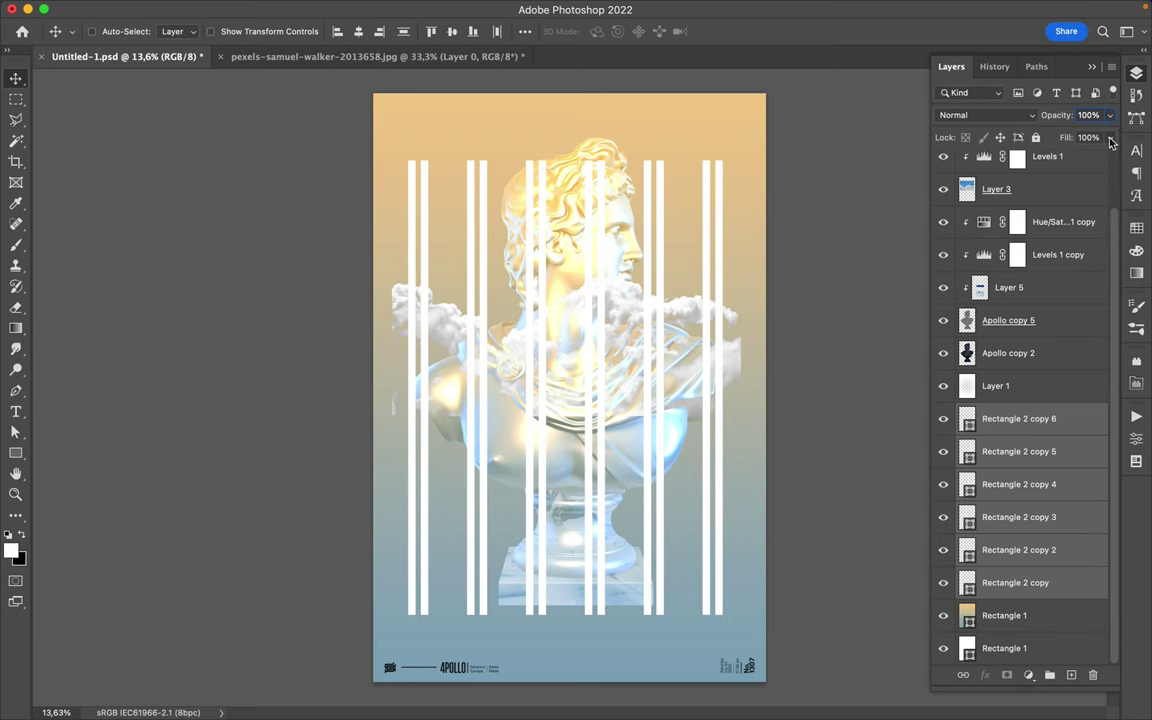
left_click_drag(1078, 160, 1043, 168)
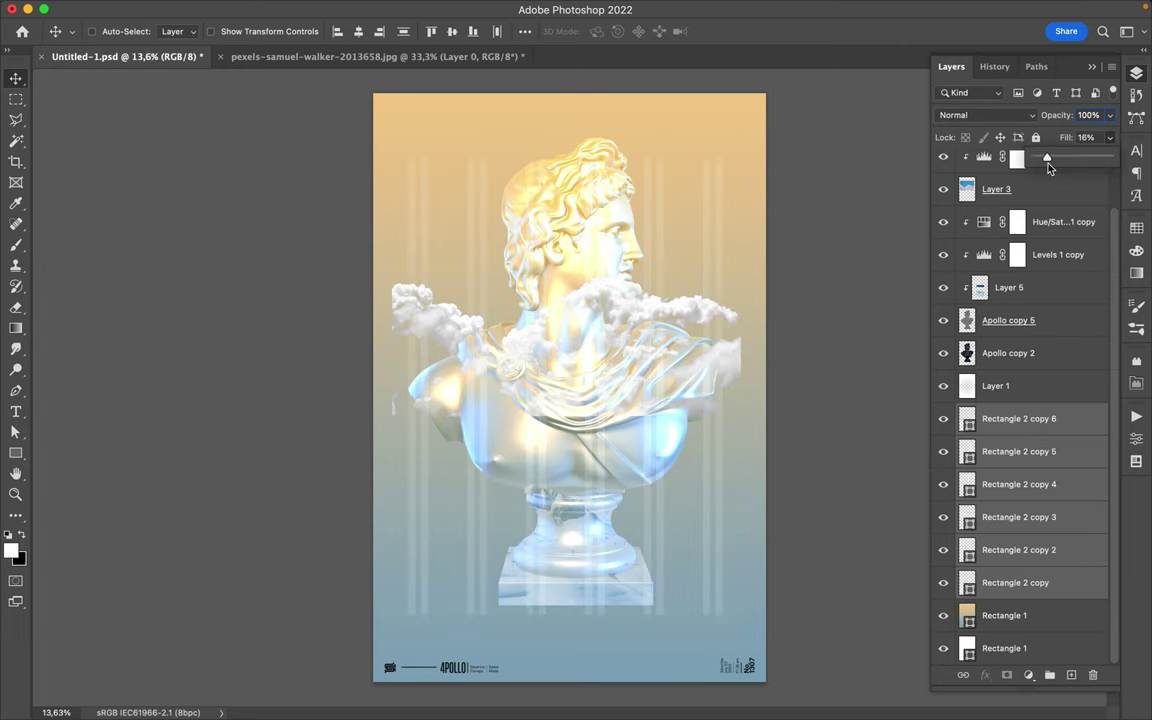
key("ctrl+e")
right_click(1015, 482)
Copy the stripes inside the bust outline to a new layer and shift them down over the bust.
key("Escape")
key("ctrl+j")
left_click_drag(662, 413, 661, 435)
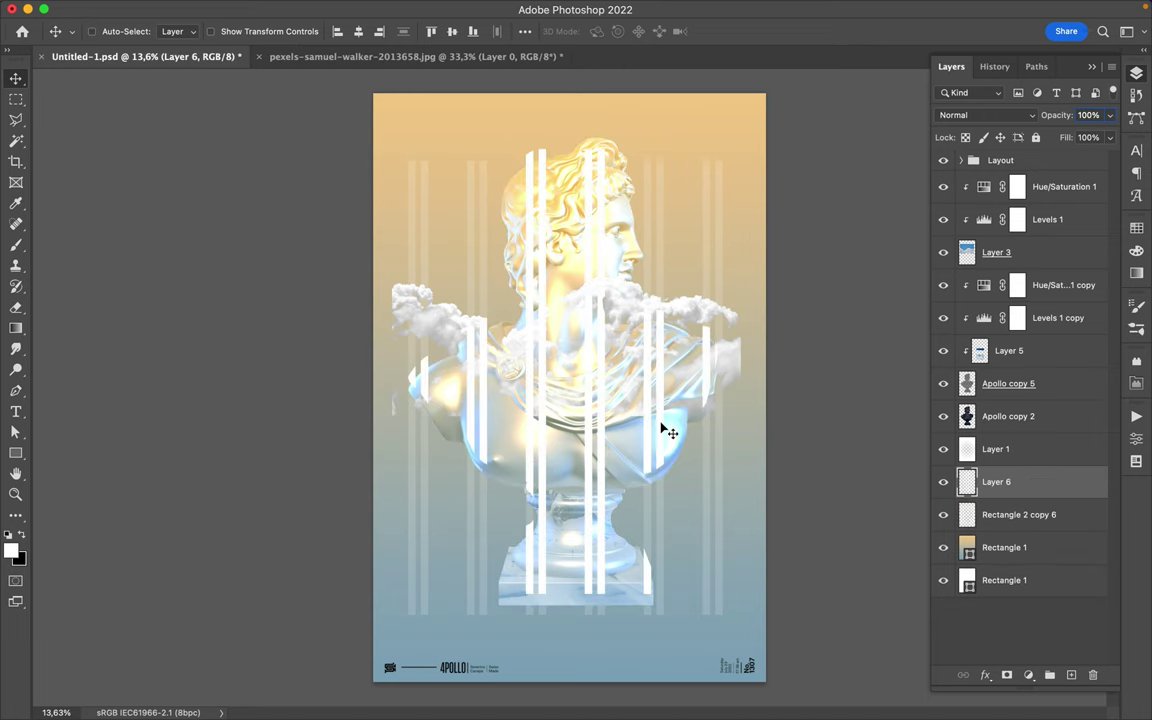
scroll(662, 437, "up", 5)
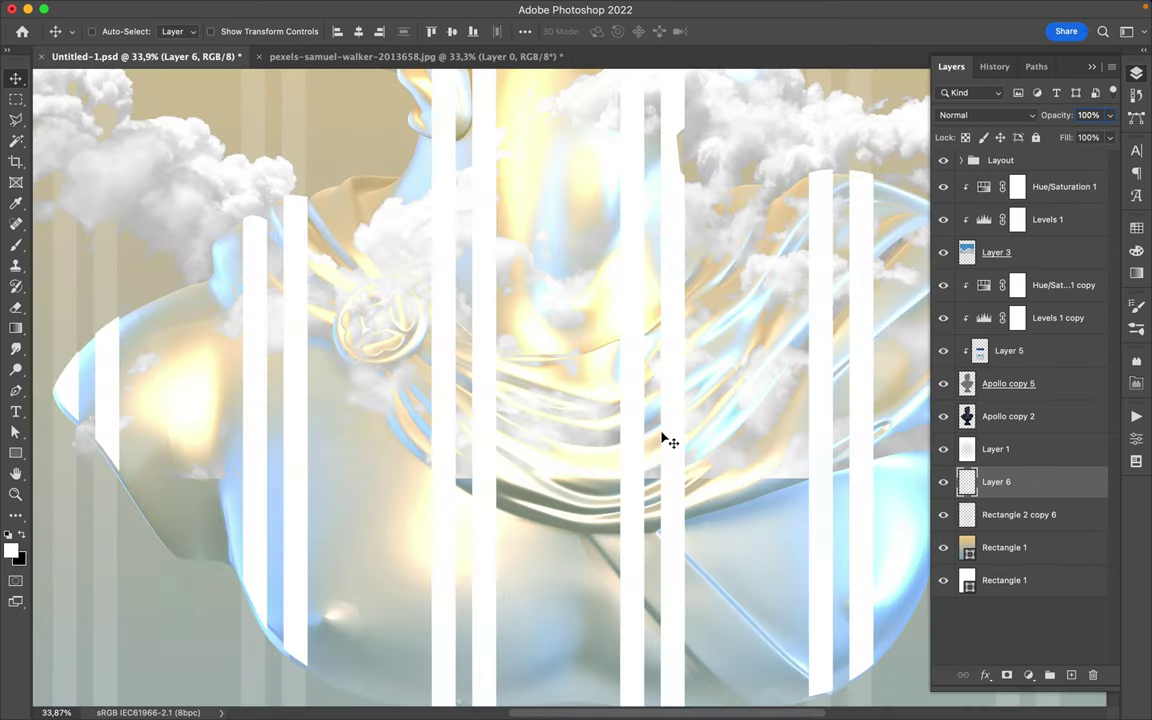
scroll(663, 437, "up", 2)
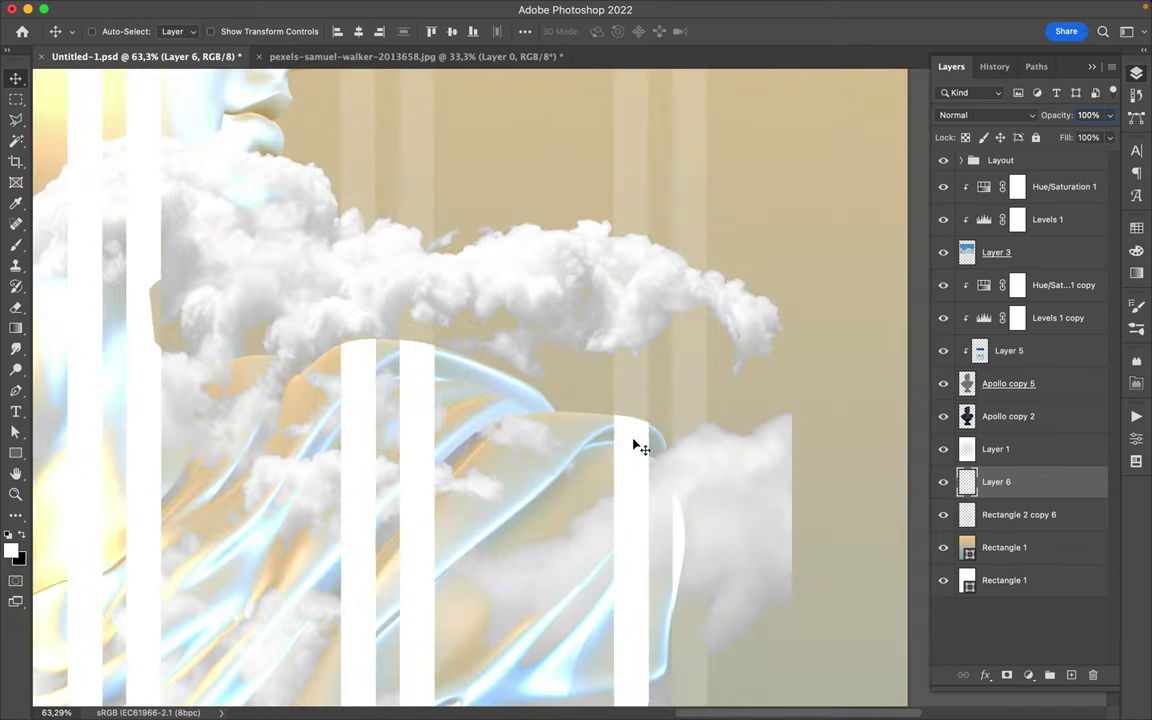
scroll(635, 442, "up", 2)
scroll(632, 414, "up", 2)
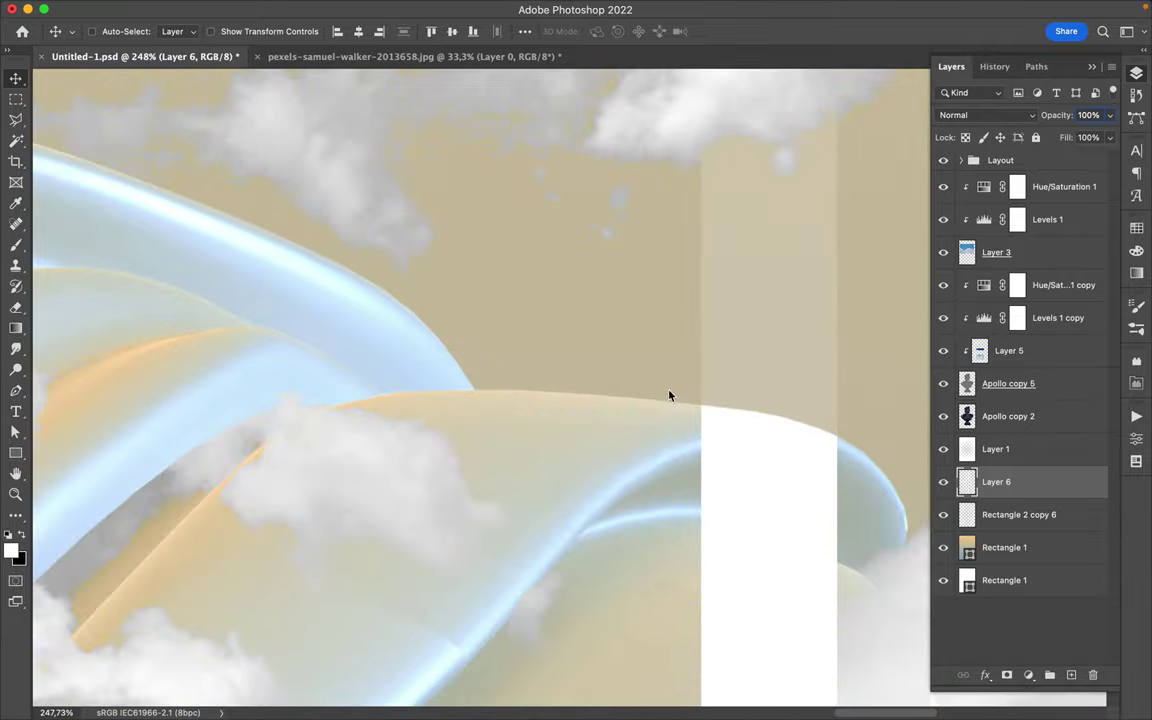
key("ctrl+0")
Set the copied stripes to Difference blend mode at about 10% fill.
left_click(985, 115)
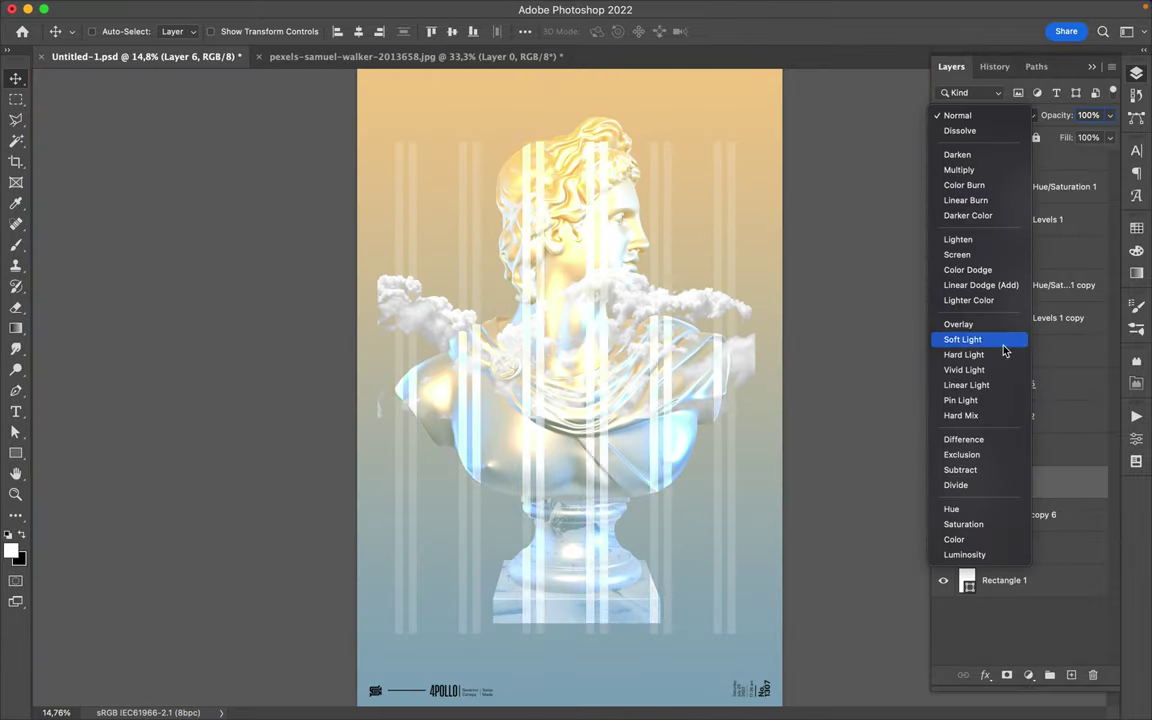
left_click(963, 439)
left_click_drag(1109, 137, 1043, 160)
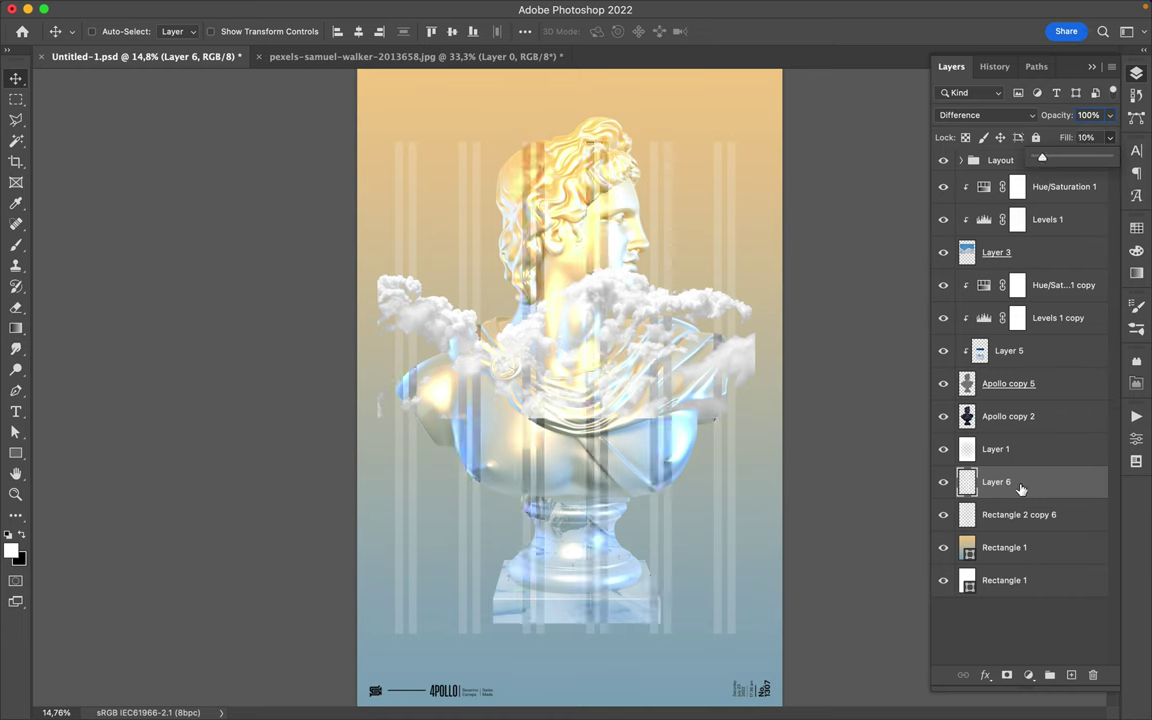
Select mountain Layer 5 and marquee a box around the bust's head and shoulders.
left_click(1010, 350)
key("e")
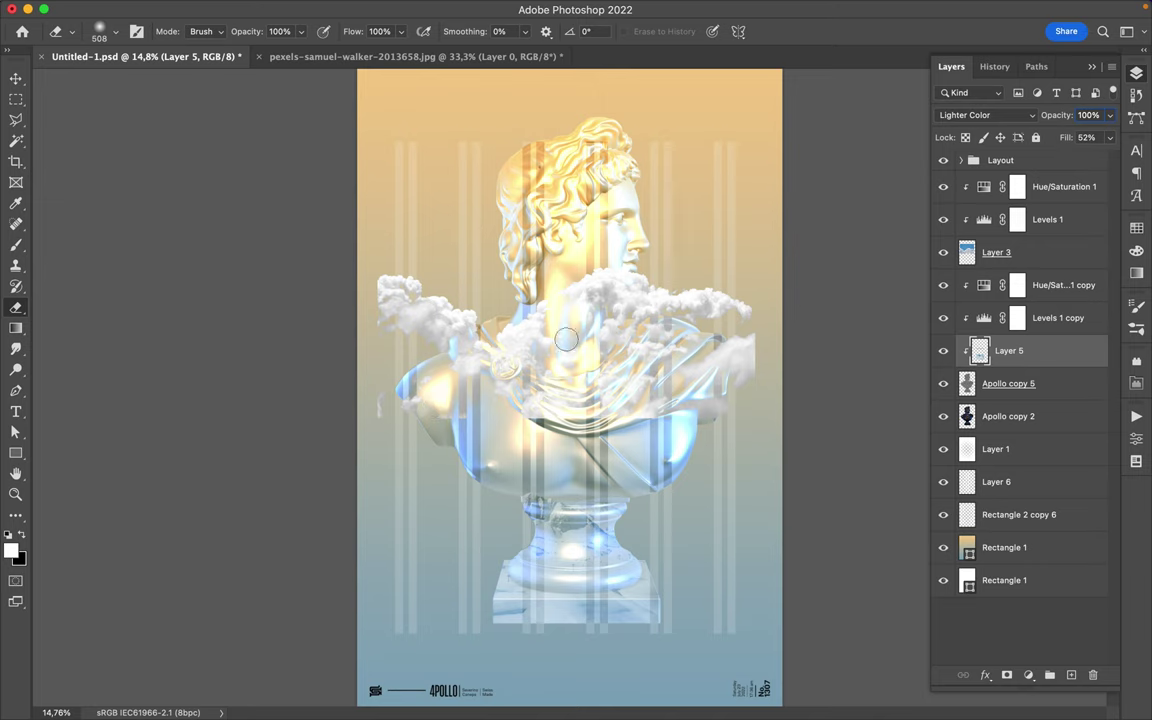
key("m")
left_click_drag(397, 195, 758, 420)
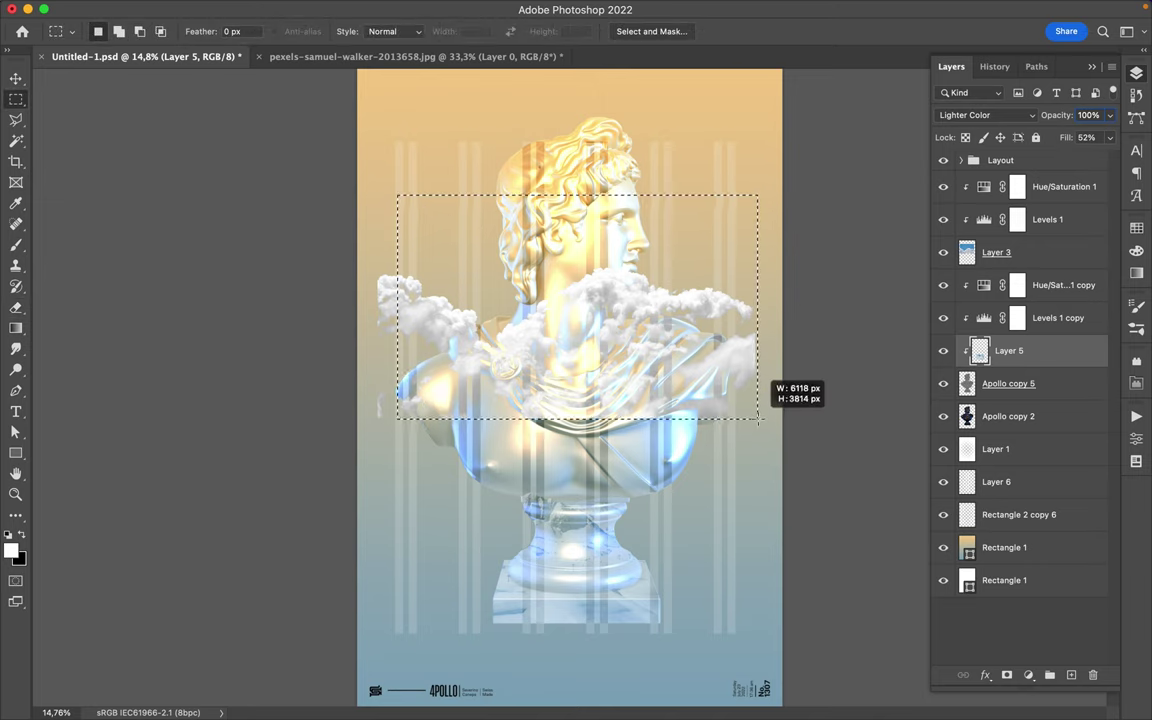
Duplicate the mountain layer to just above the background and set the copy to Hue mode.
left_click(996, 252)
key("e")
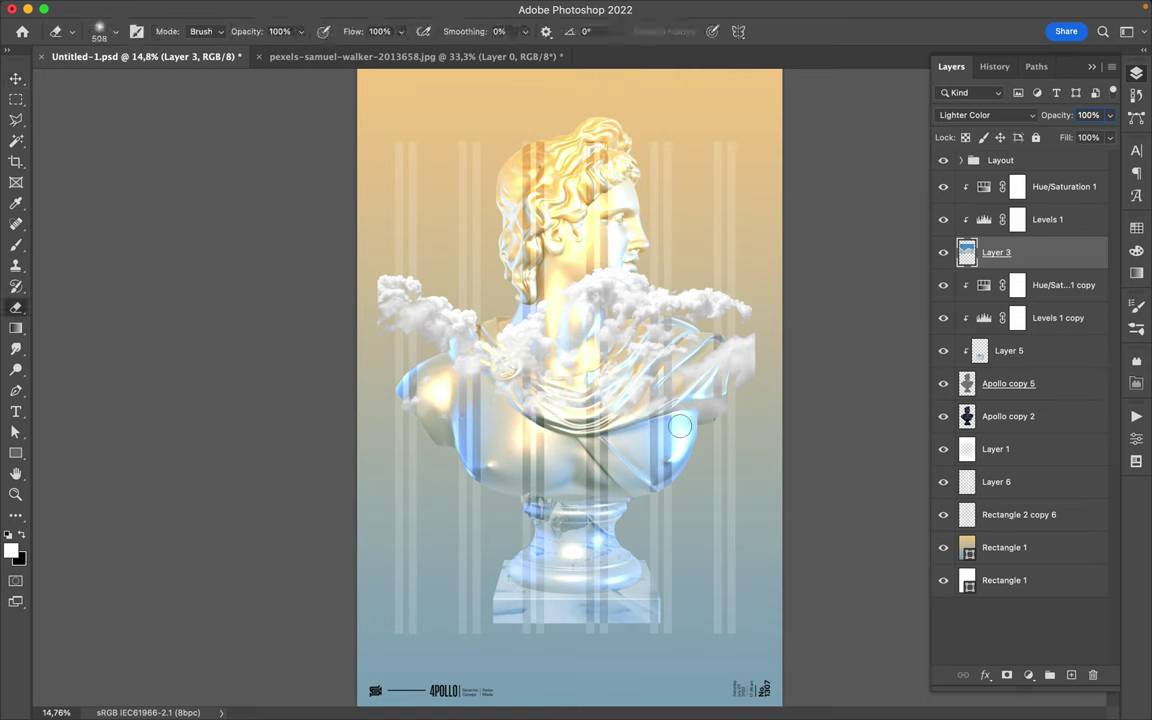
key("v")
left_click_drag(1009, 351, 1005, 531)
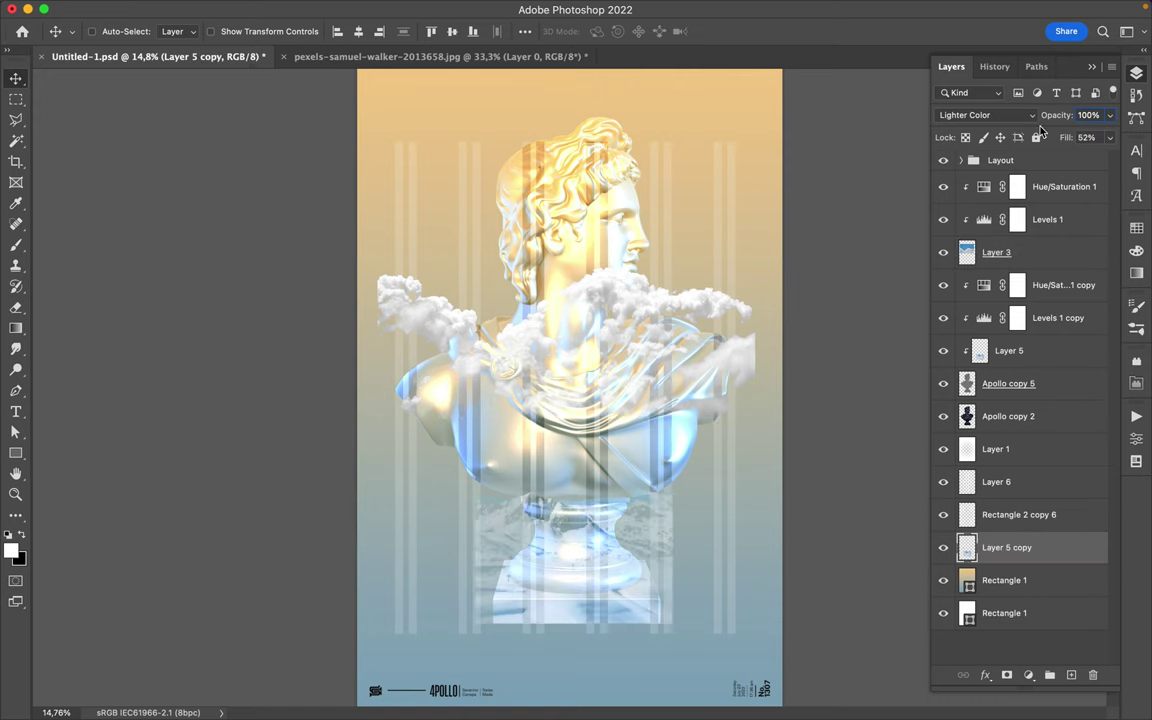
left_click(985, 115)
left_click(1000, 330)
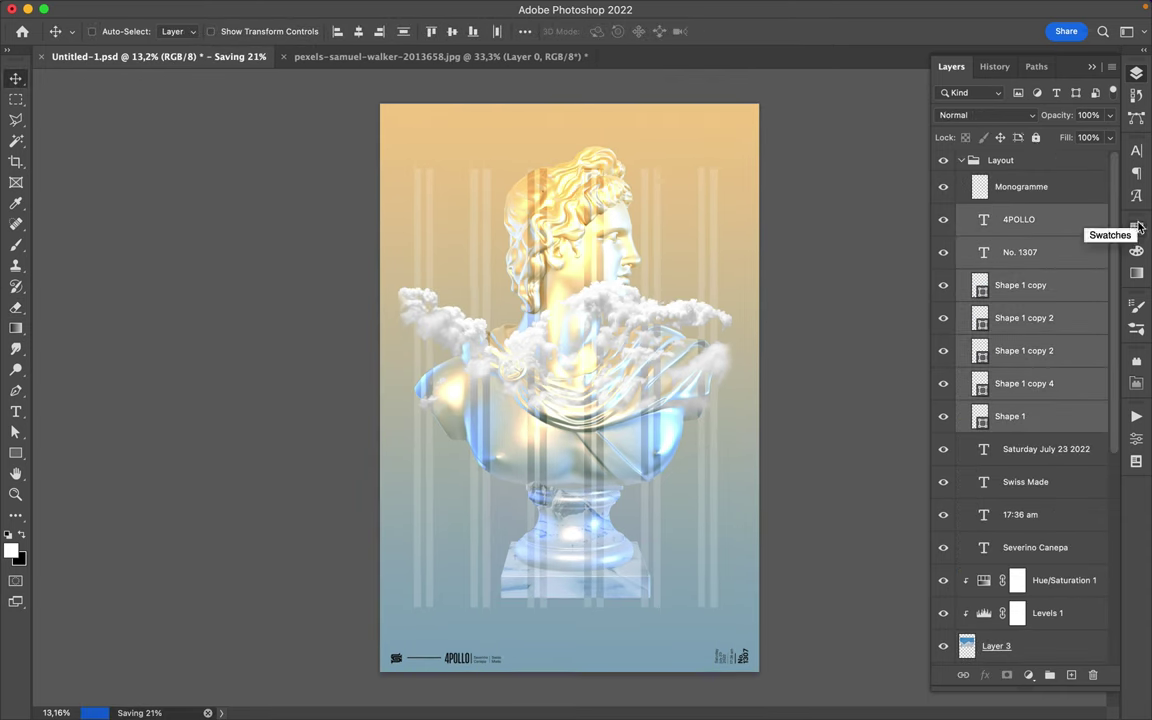
Set the selected text layer's colour to white.
left_click(1136, 150)
left_click(1096, 247)
left_click(670, 401)
left_click(1136, 150)
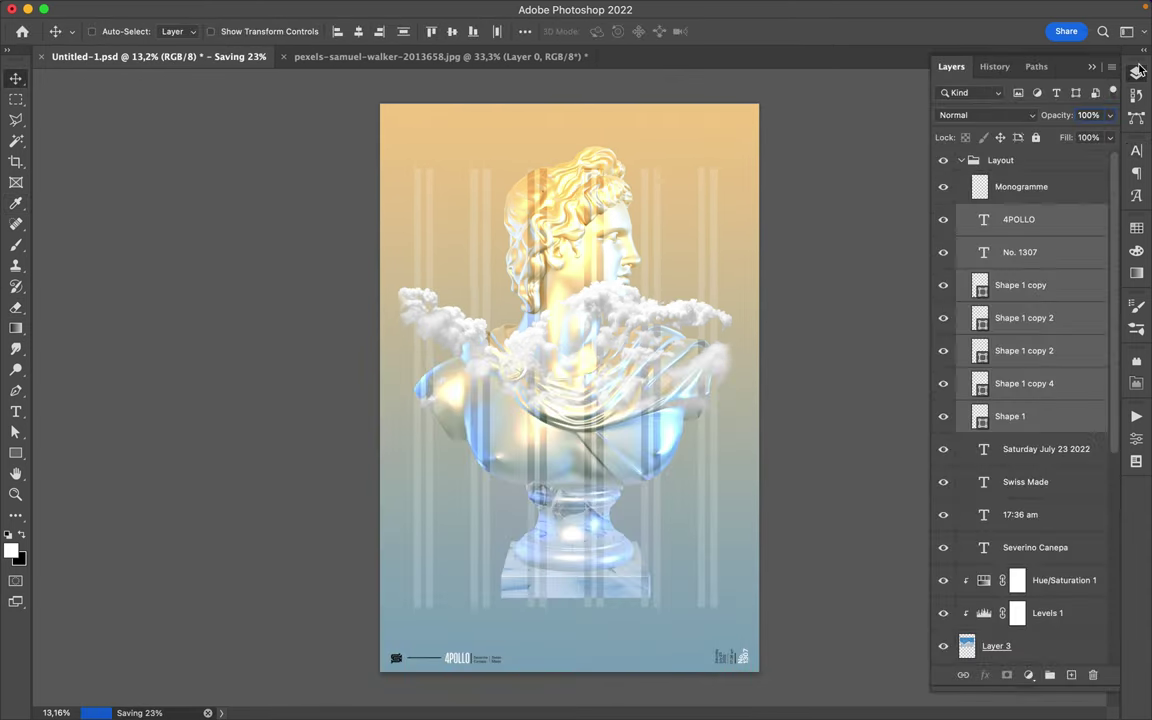
Make the footer text layers, from 'Saturday July 23 2022' down, white.
left_click(1046, 449)
left_click(1035, 547, "shift")
left_click(1136, 152)
left_click(1103, 246)
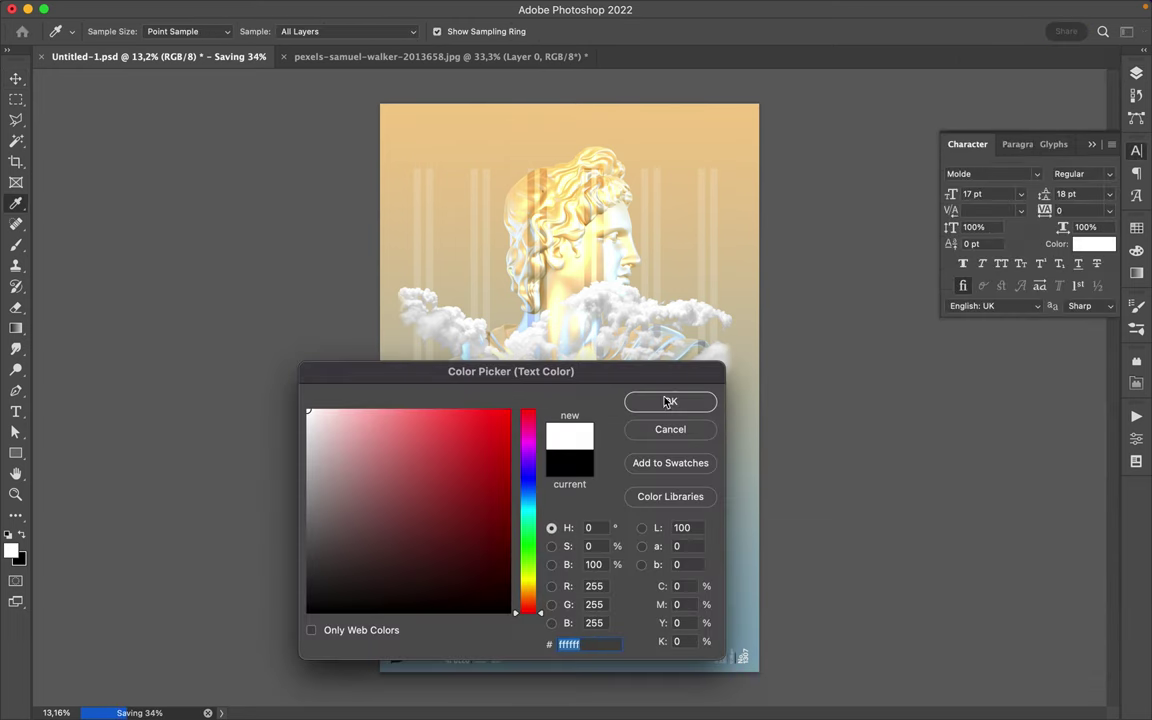
left_click(668, 401)
left_click(1136, 150)
Select all the footer shape layers and set an option in the path selection options bar.
left_click(1010, 416)
left_click(1020, 285, "shift")
key("a")
left_click(294, 31)
Draw a small white rectangle over the bottom-left monogram, clipped to the Monogramme layer.
left_click(1021, 186)
key("u")
left_click_drag(387, 646, 408, 667)
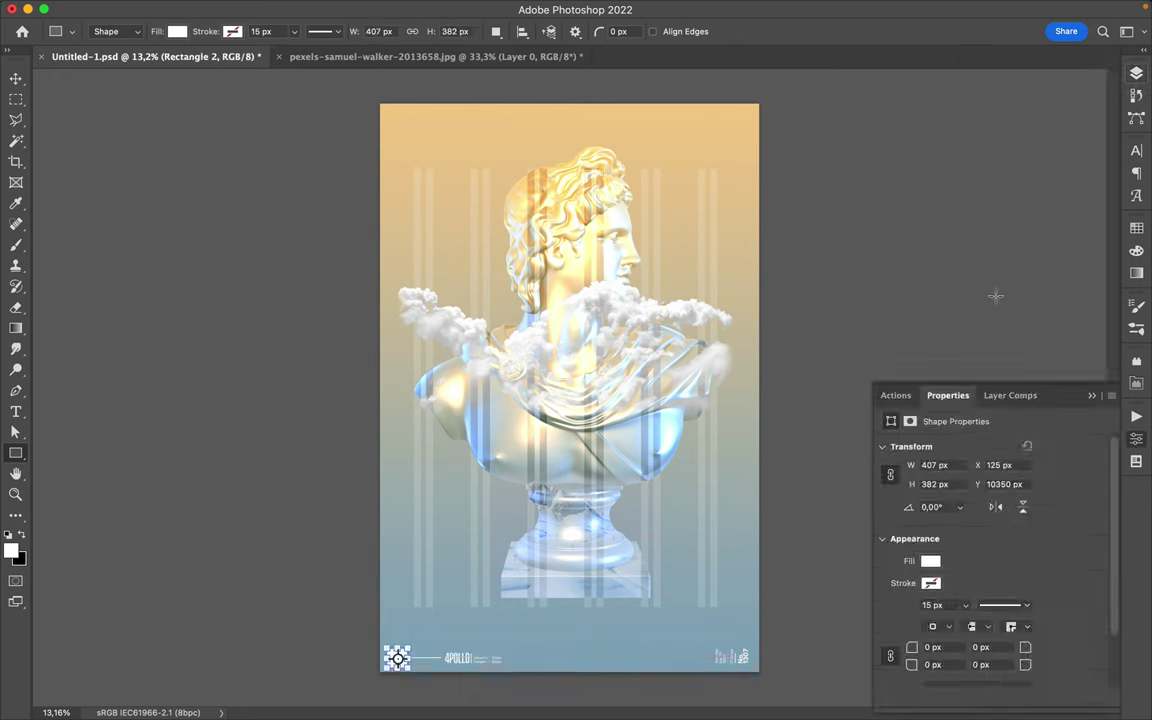
key("F7")
Save the poster document.
key("v")
key("super+s")
left_click(780, 9)
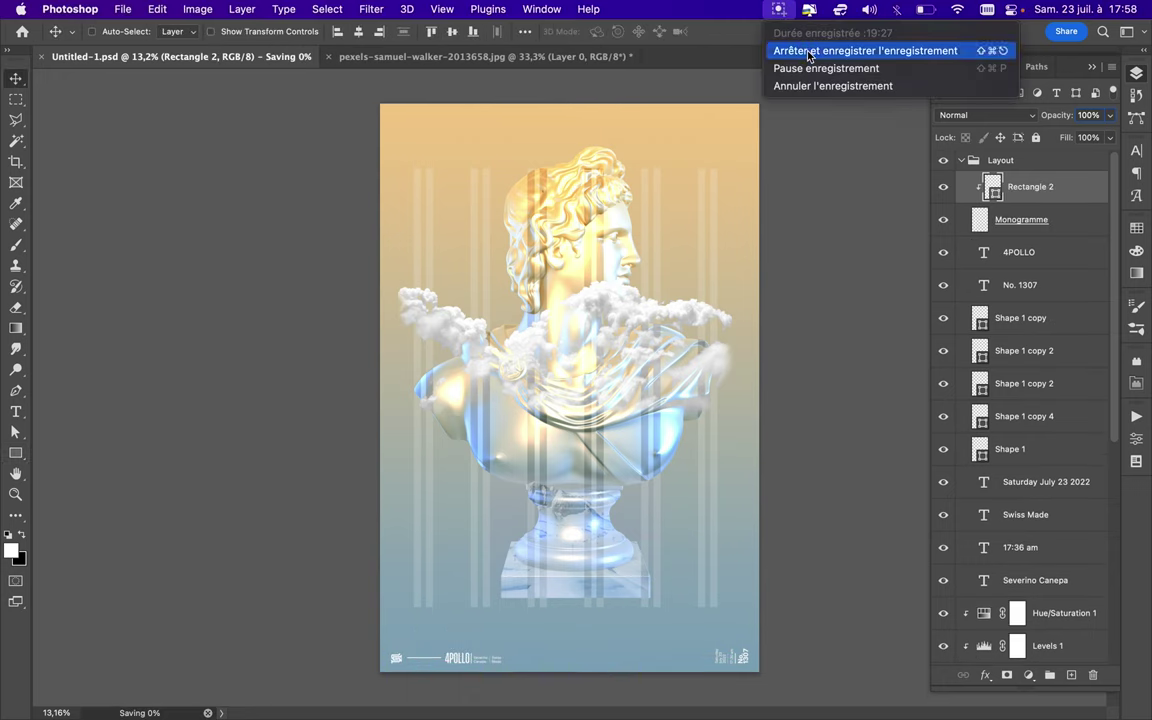
left_click(808, 51)
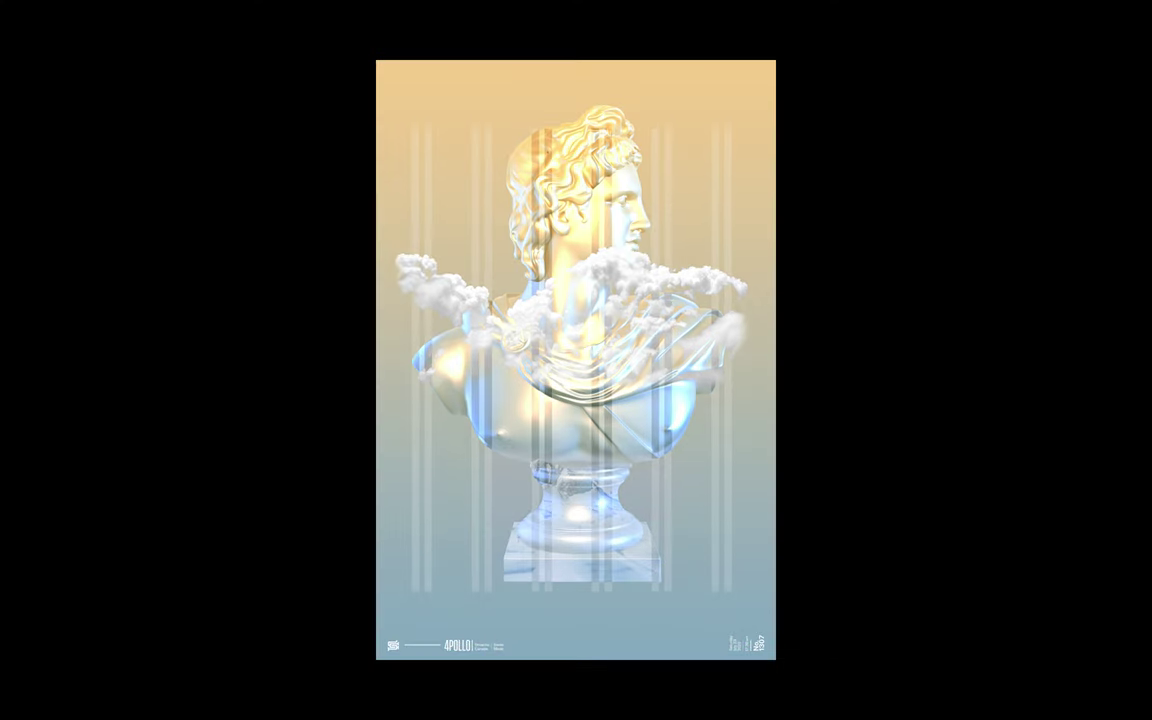